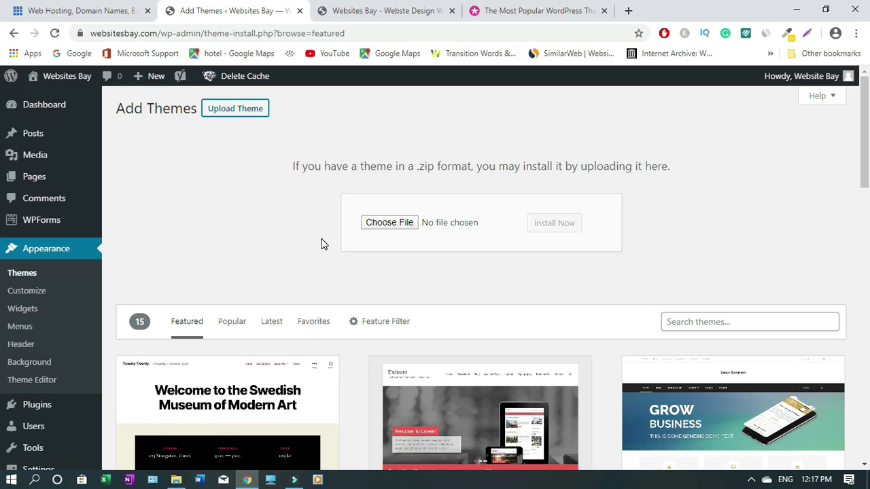
Step: Open the pricing plans on the Elegant Themes site and sign up for the Lifetime Access plan
click(530, 10)
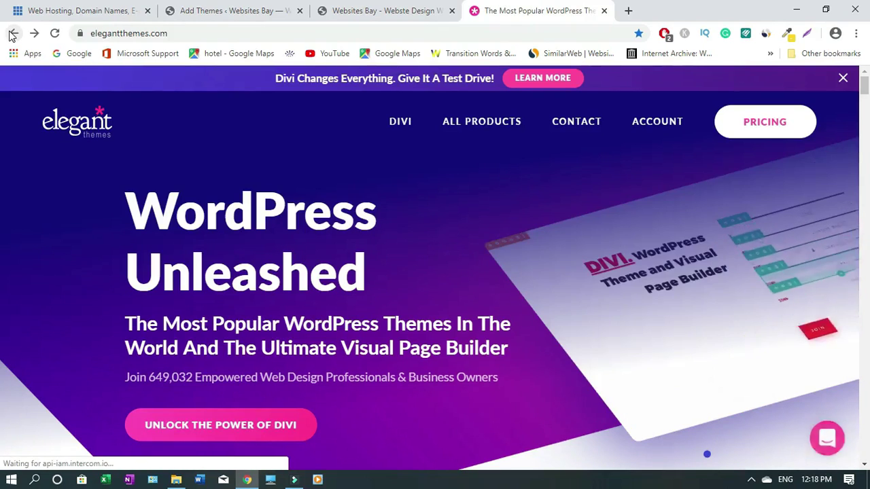
click(785, 129)
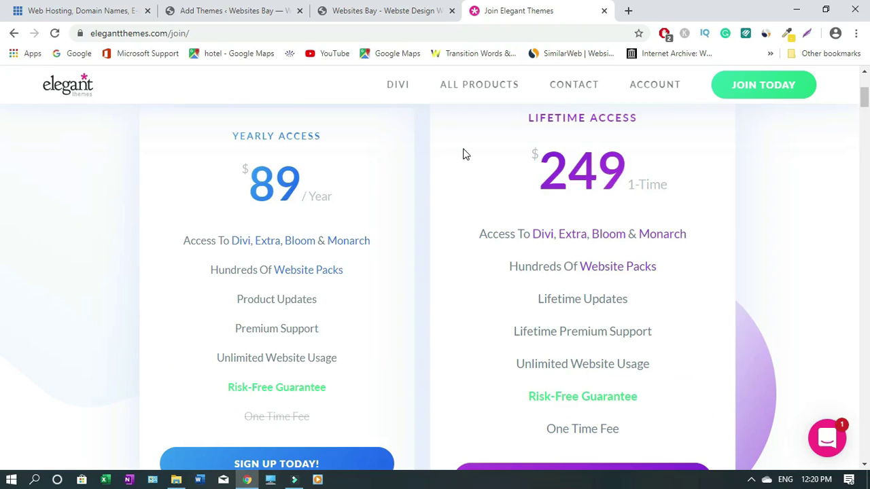
scroll(276, 420, down, 1)
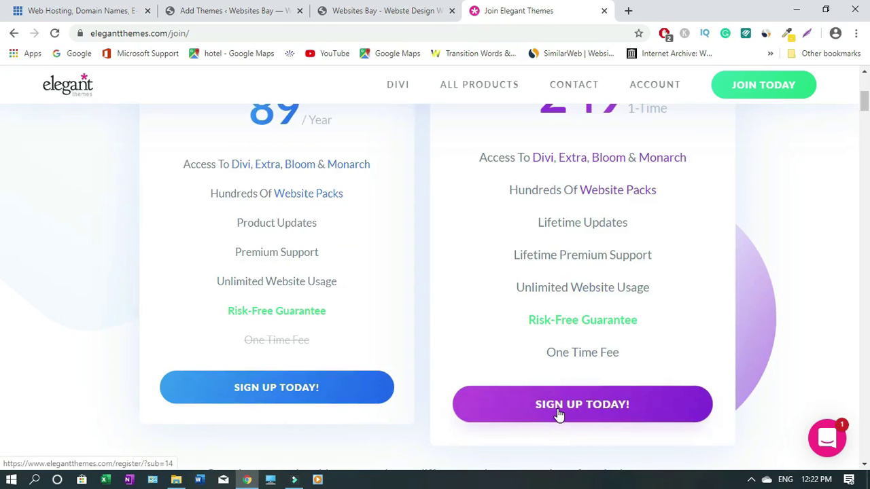
click(557, 411)
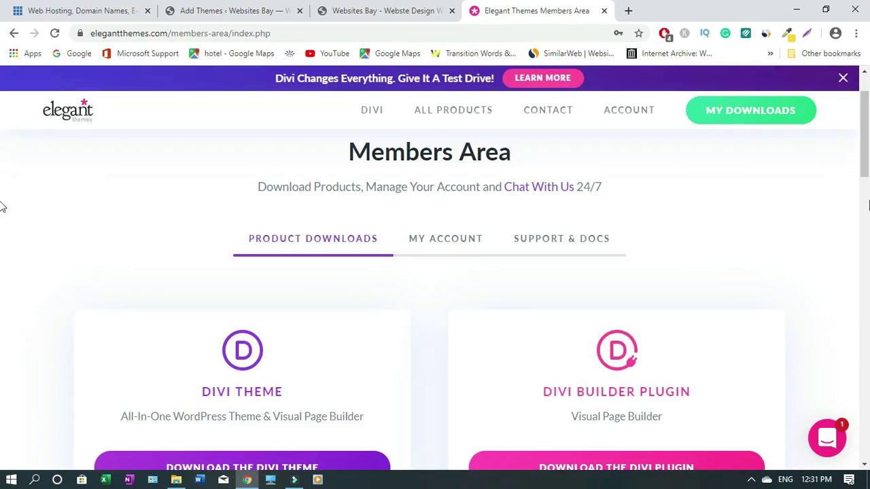
Step: Review the product downloads in the Elegant Themes members area and locate Divi.zip in the Downloads folder
drag(866, 161, 866, 288)
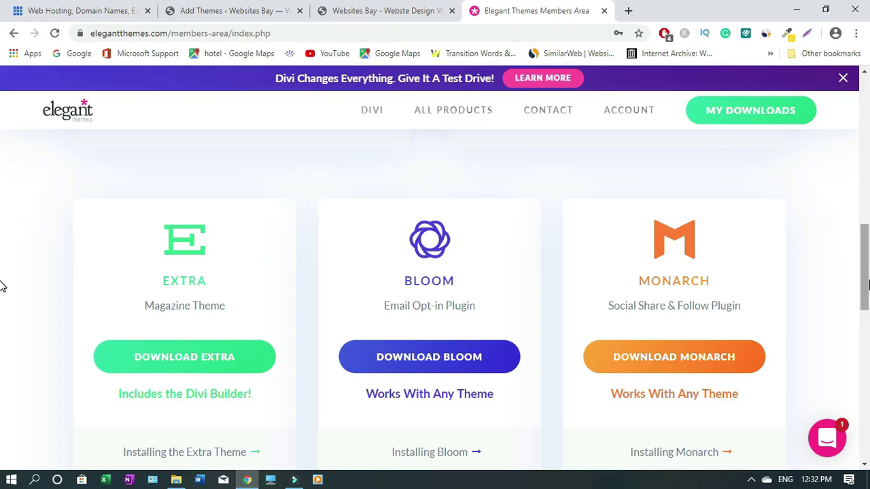
mouse_move(864, 277)
mouse_down()
mouse_move(864, 363)
mouse_move(864, 291)
mouse_up()
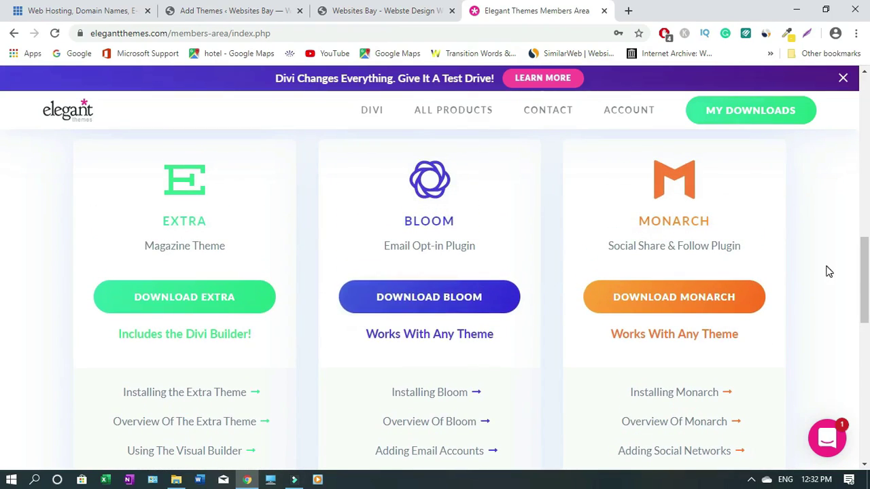
drag(867, 284, 861, 168)
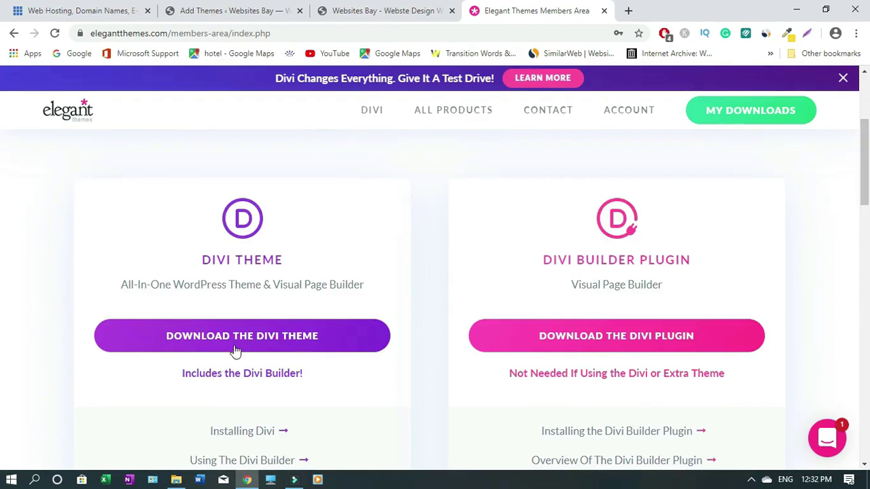
click(176, 480)
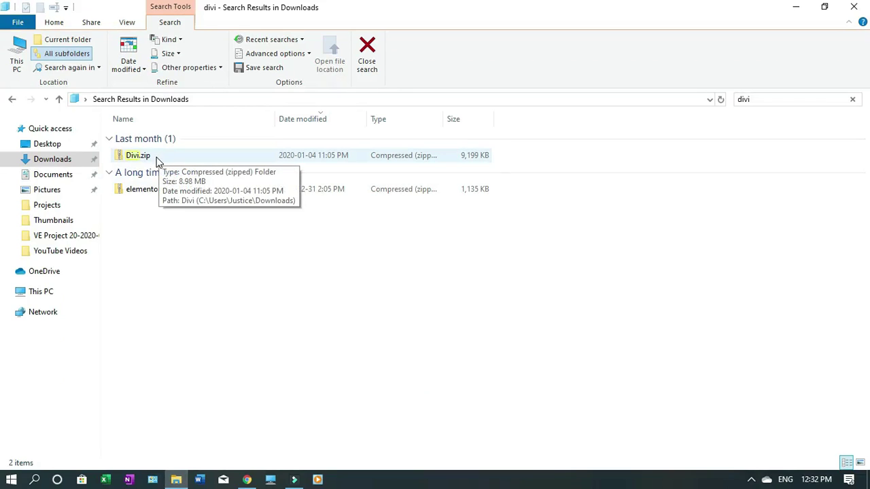
Step: Return to the WordPress Add Themes page in the browser, then upload and install the theme file Divi.zip
click(246, 480)
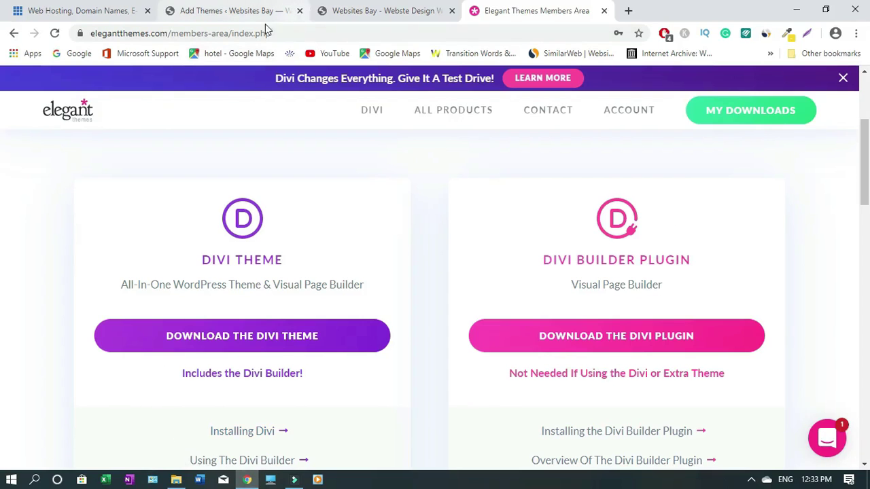
click(250, 13)
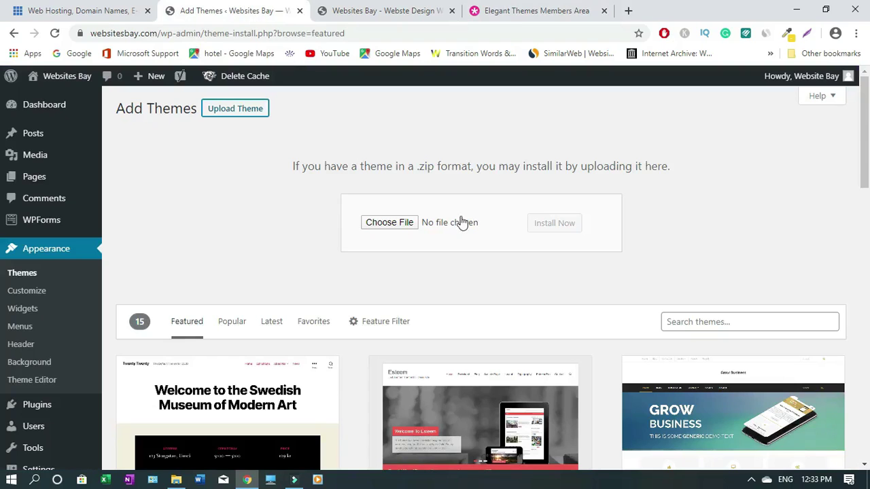
click(397, 225)
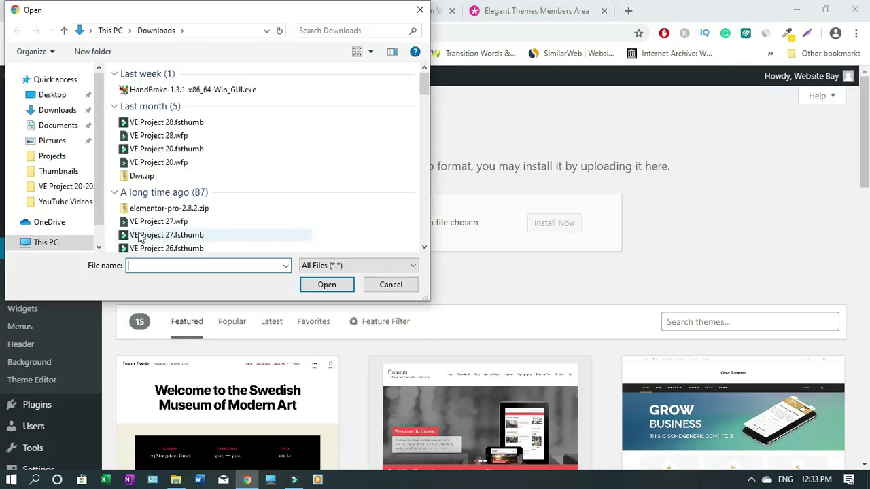
click(145, 177)
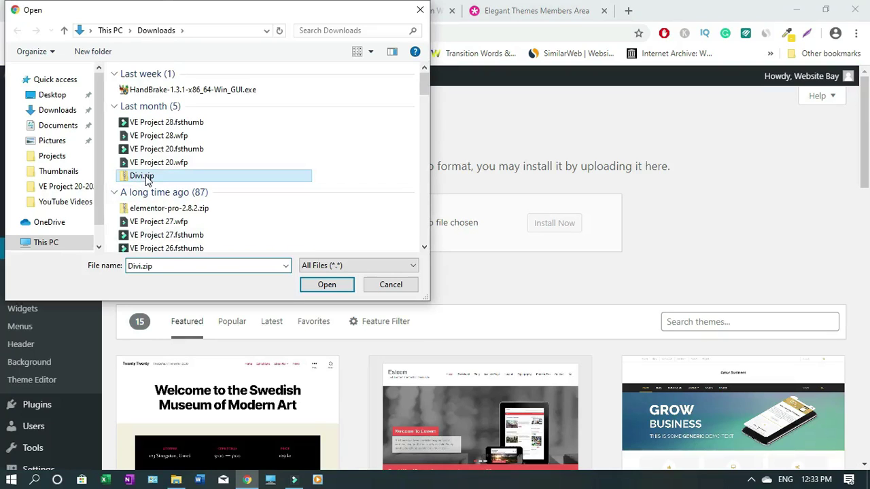
click(327, 286)
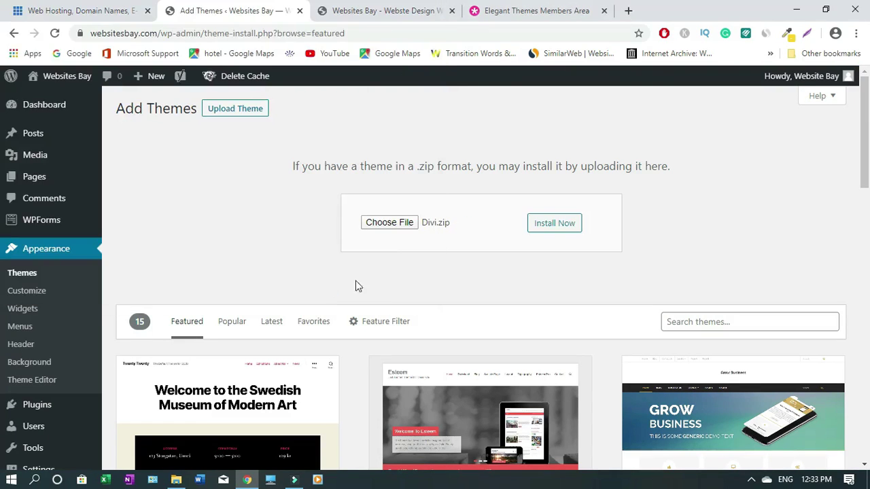
click(554, 224)
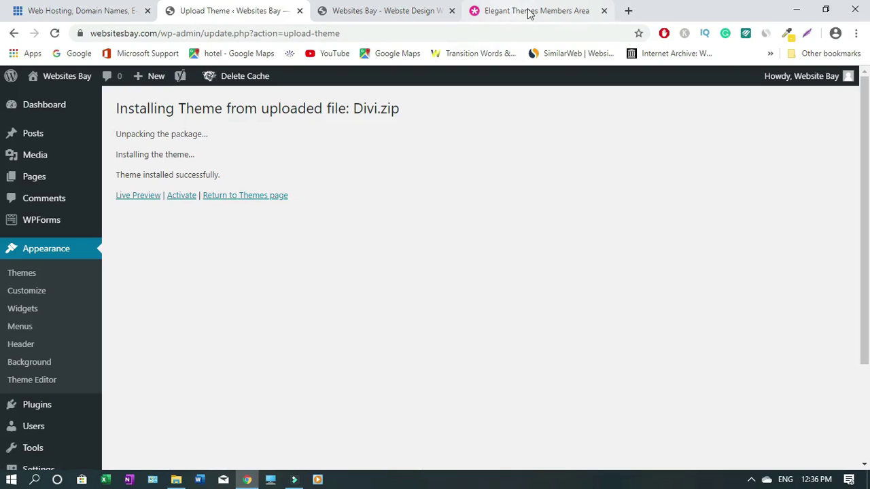
Step: Activate the newly installed Divi theme on the WordPress site
click(181, 197)
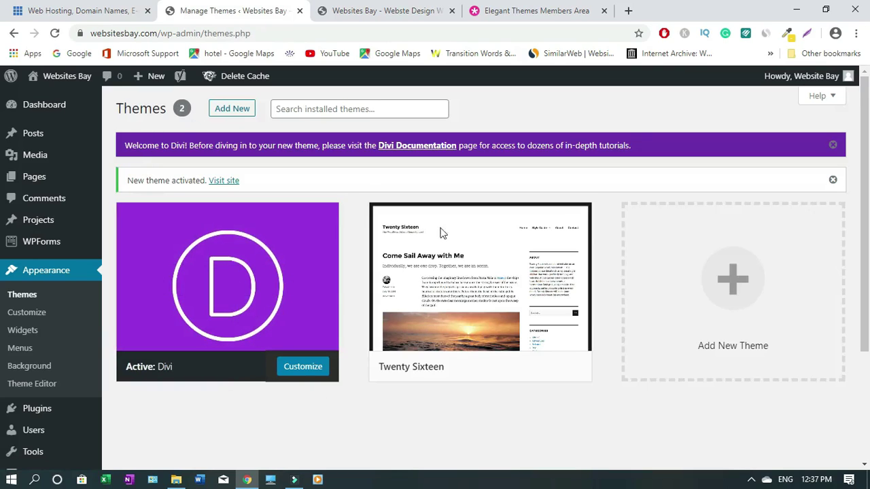
mouse_move(475, 252)
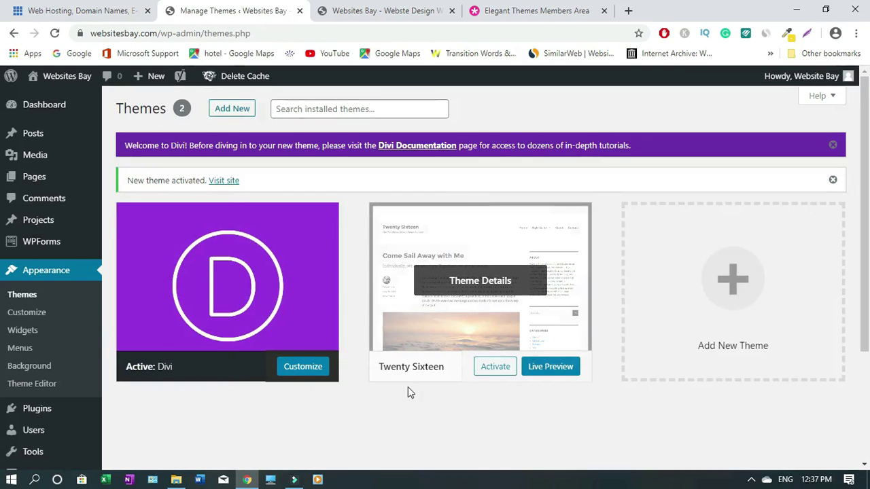
mouse_move(196, 279)
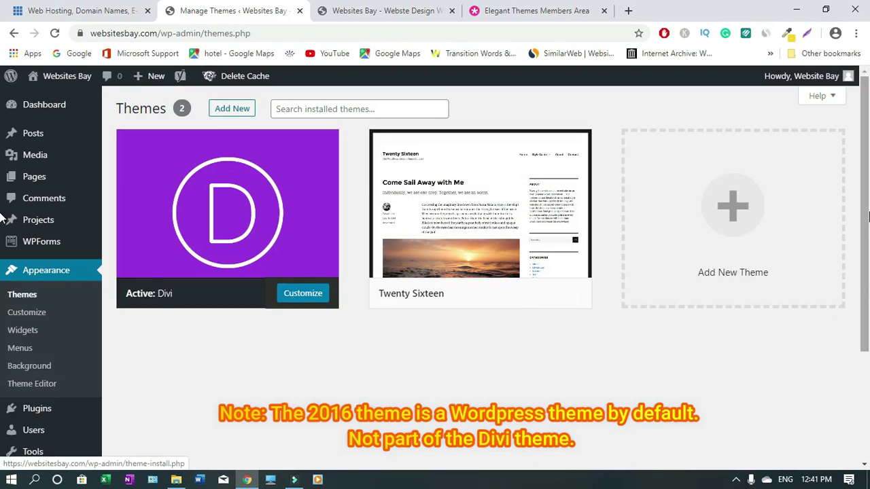
Step: Open the Updates settings in the Divi Theme Options
drag(867, 217, 868, 341)
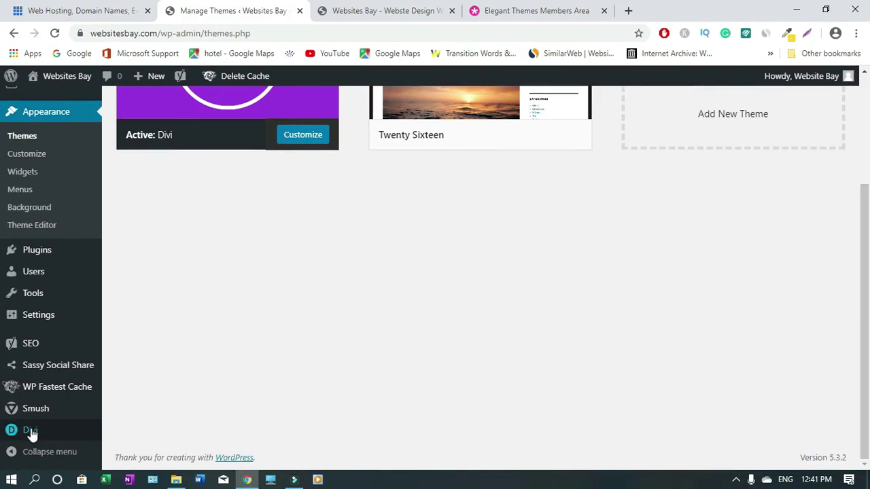
mouse_move(30, 436)
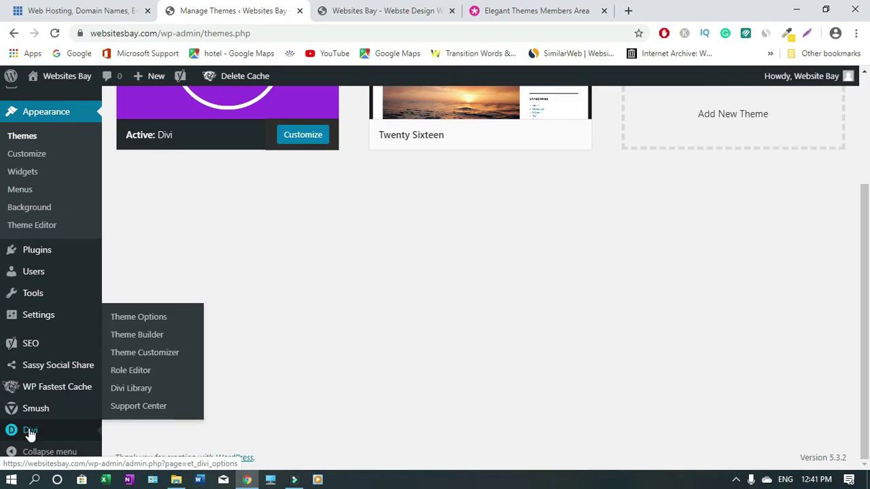
click(143, 320)
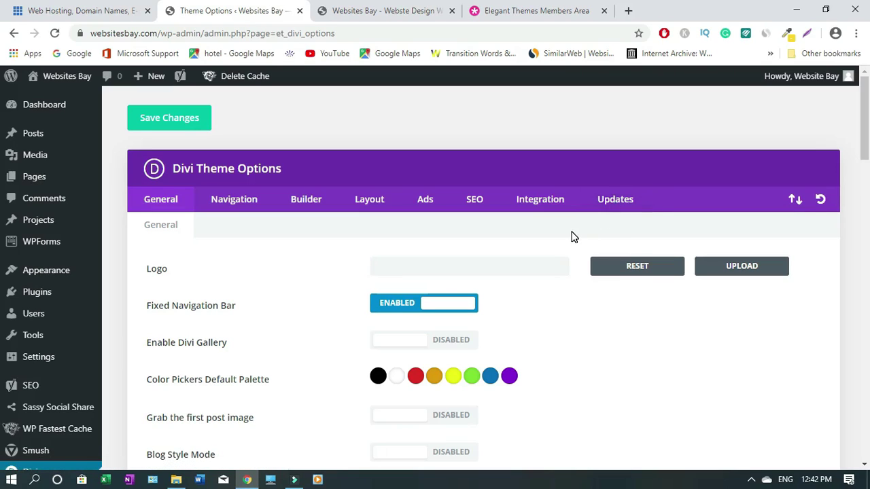
click(614, 205)
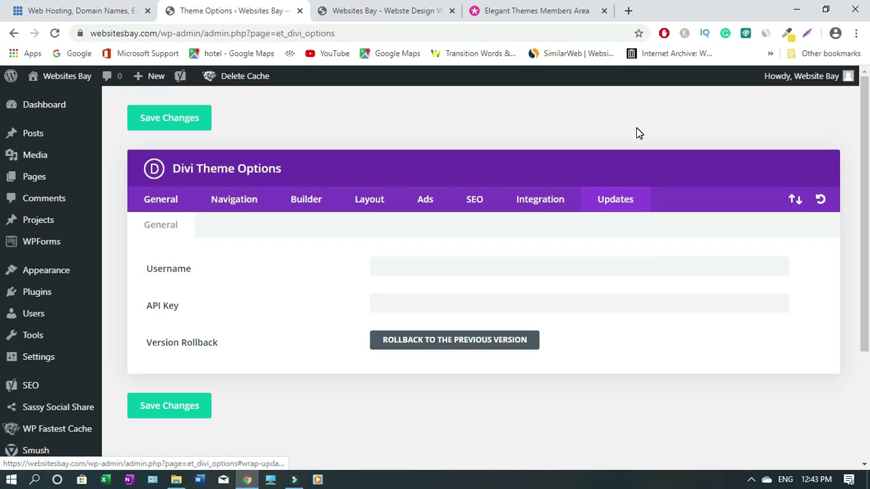
Step: Get the username and API key from the Elegant Themes account, enter both in Divi's update settings and save the changes
click(535, 10)
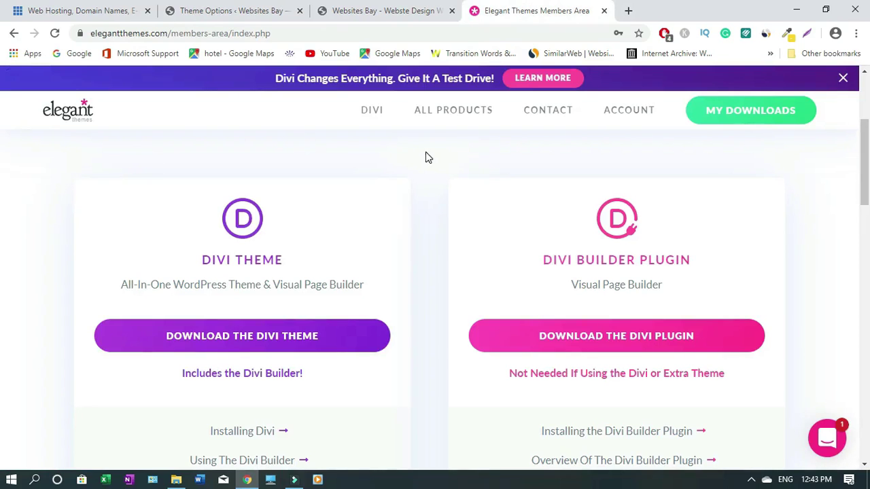
mouse_move(627, 114)
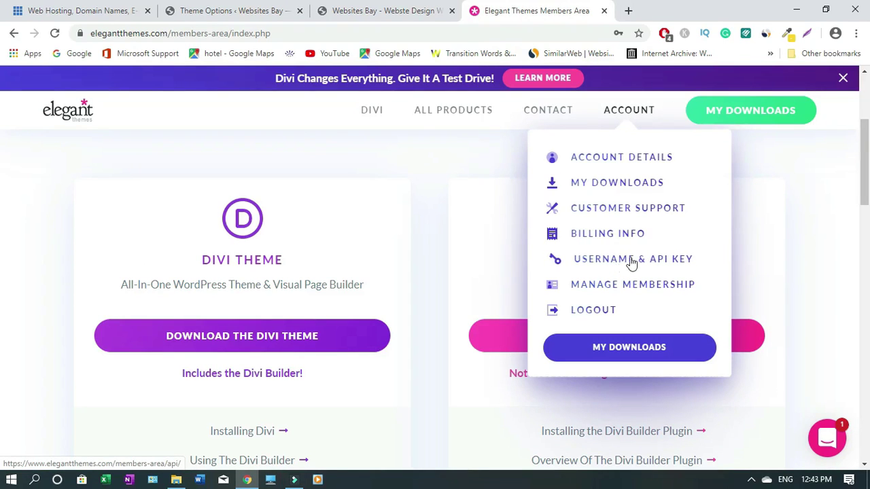
click(633, 262)
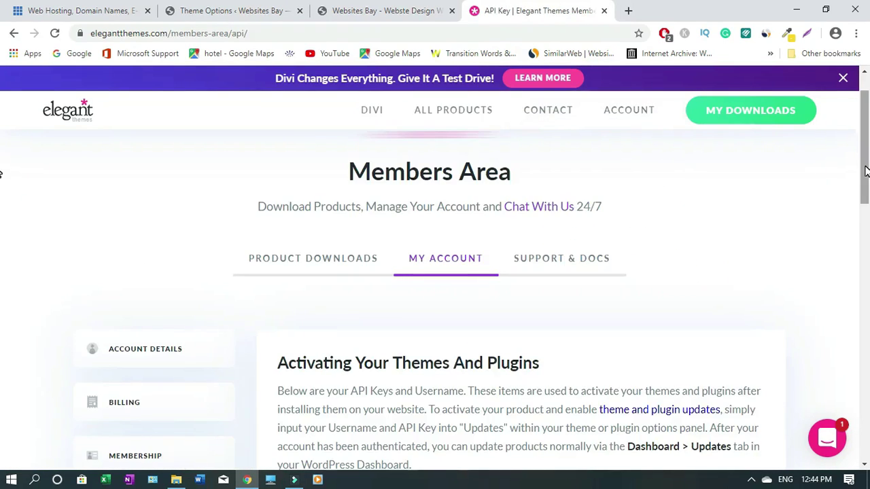
scroll(309, 345, down, 8)
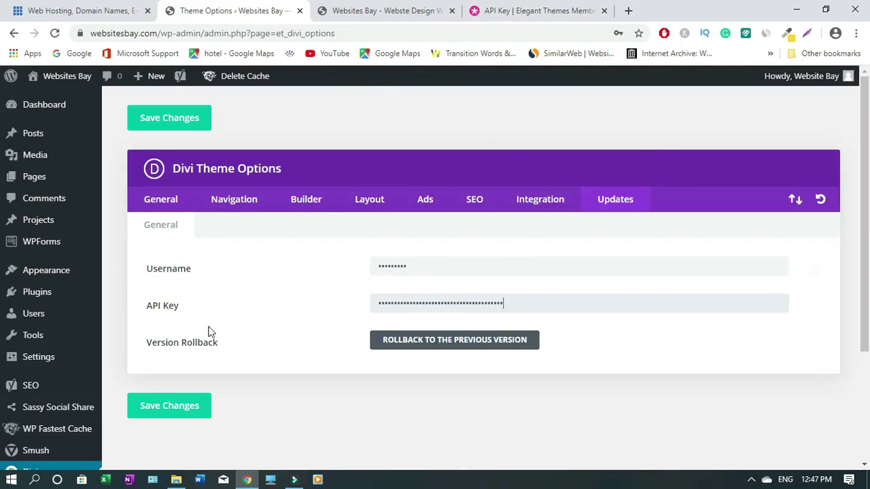
click(176, 411)
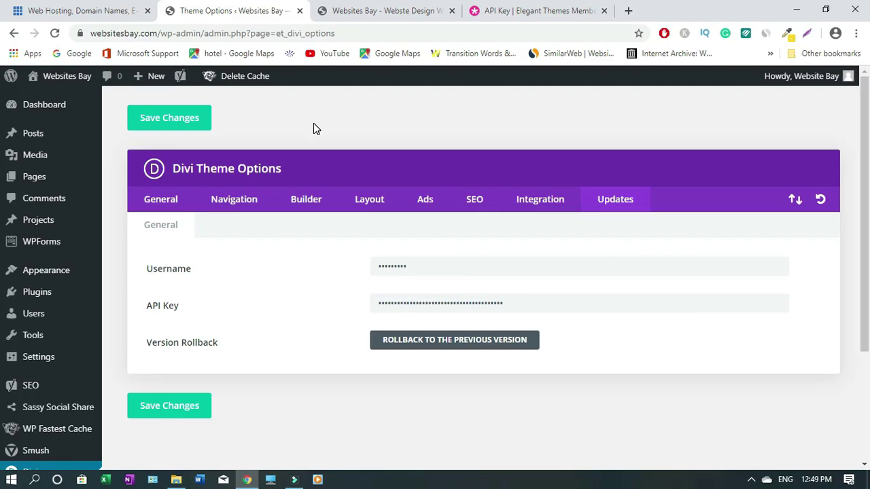
Step: Create a new page titled "Home" and open it in the Divi Builder
mouse_move(37, 185)
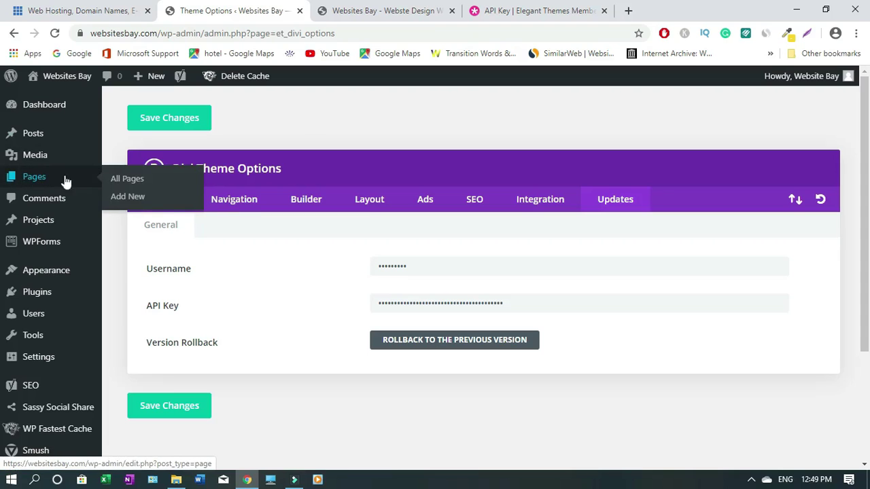
click(132, 202)
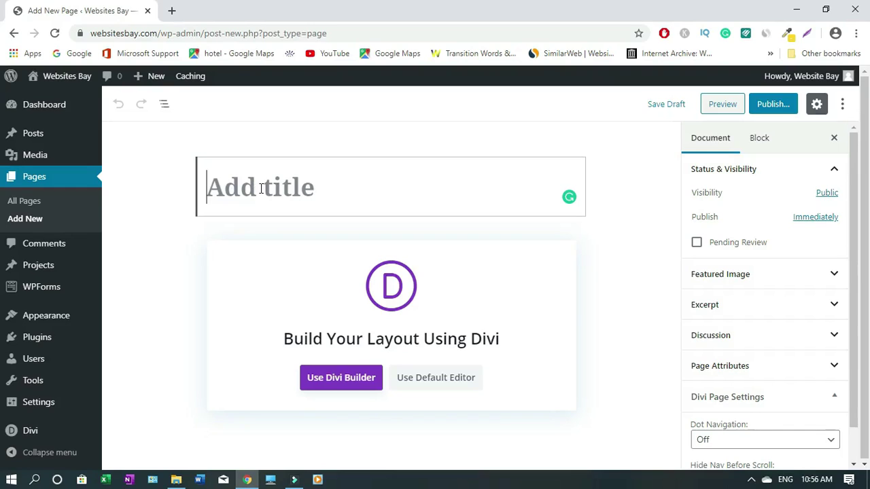
text(Home)
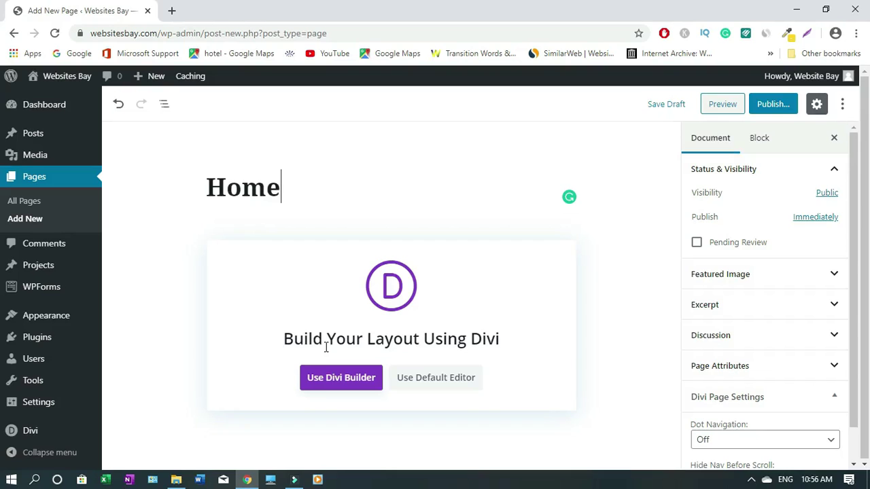
click(344, 380)
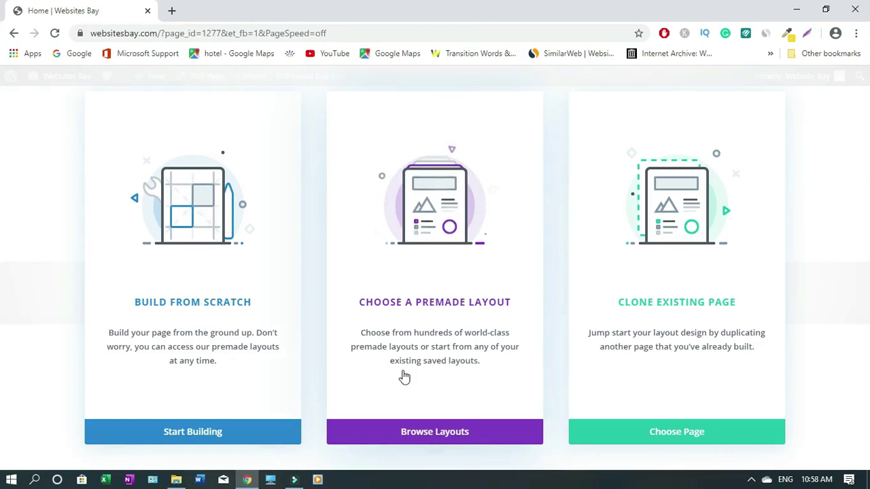
Step: Load the Home layout from the premade Web Agency layout pack onto the page
click(426, 432)
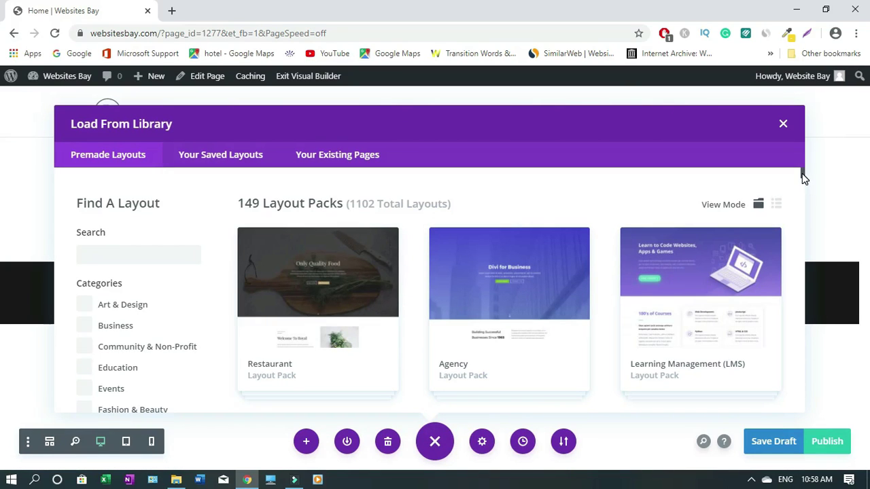
mouse_move(802, 173)
mouse_down()
mouse_move(812, 218)
mouse_move(808, 413)
mouse_move(799, 172)
mouse_up()
scroll(804, 178, down, 3)
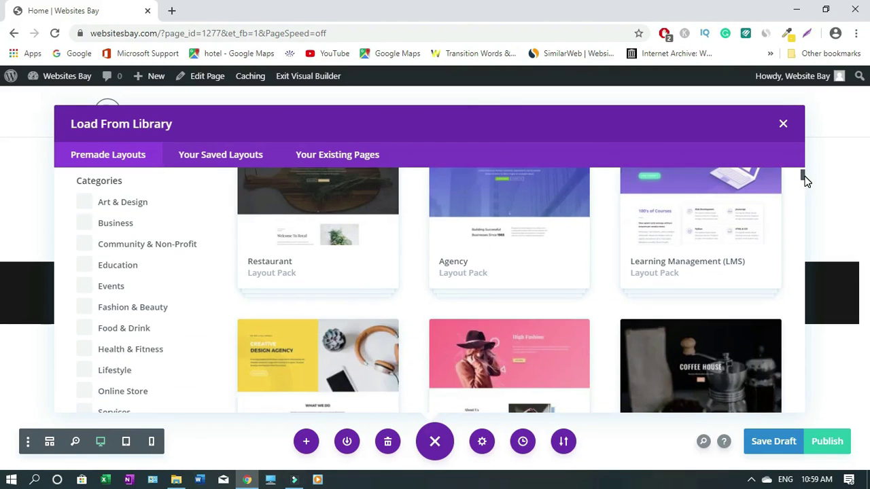
drag(805, 182, 806, 197)
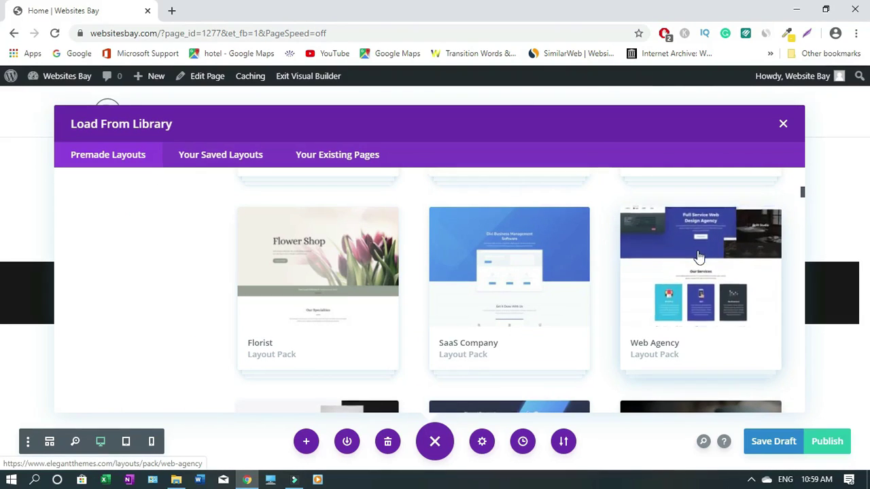
click(699, 256)
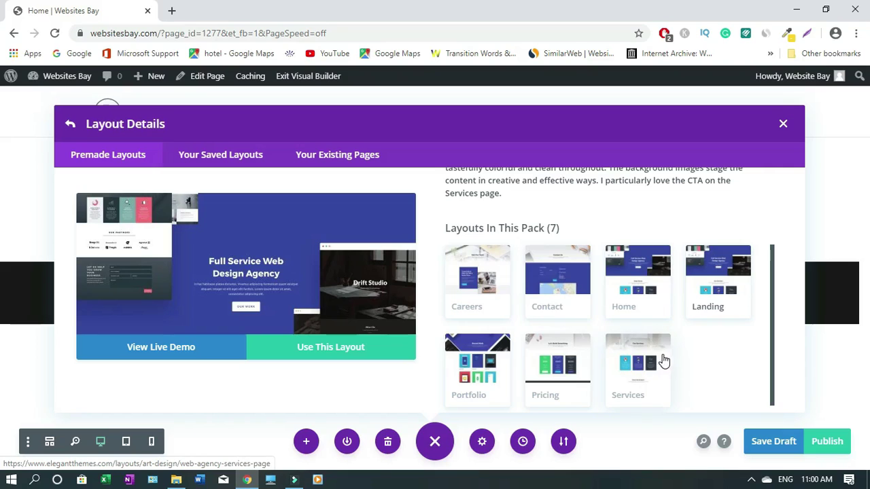
click(626, 289)
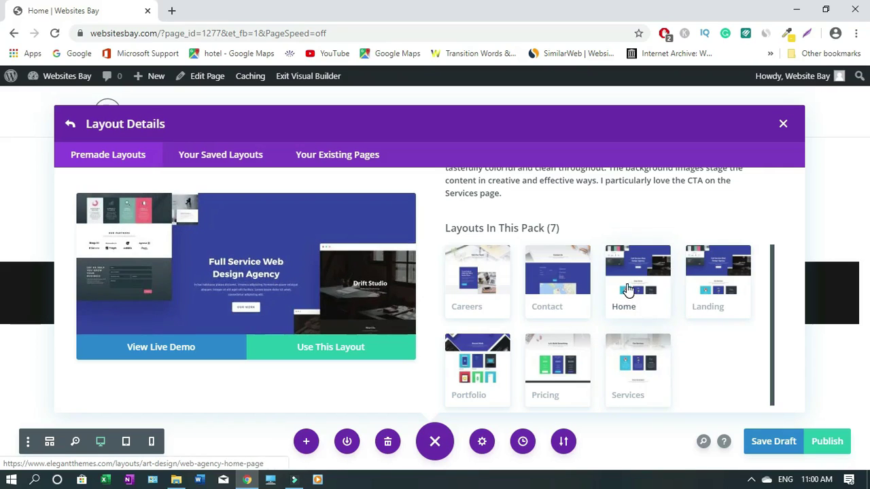
click(343, 354)
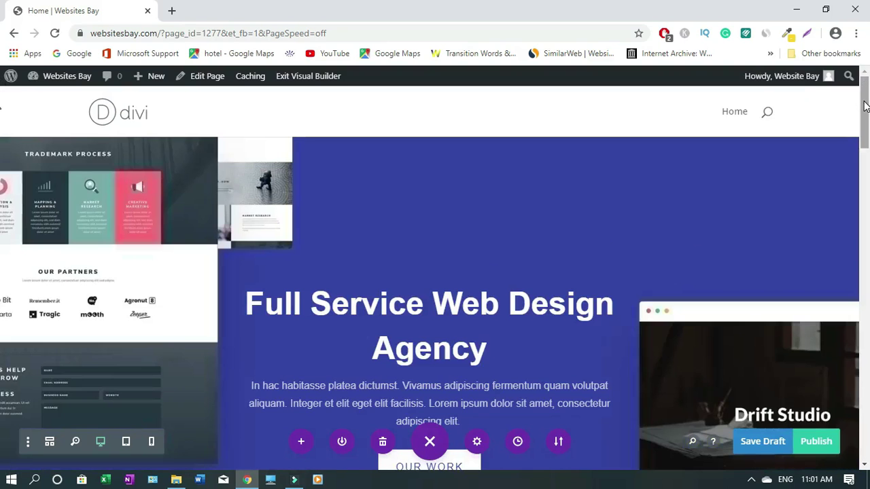
Step: Replace the hero heading "Full Service Web Design Agency" with "Website Bay"
drag(864, 106, 868, 65)
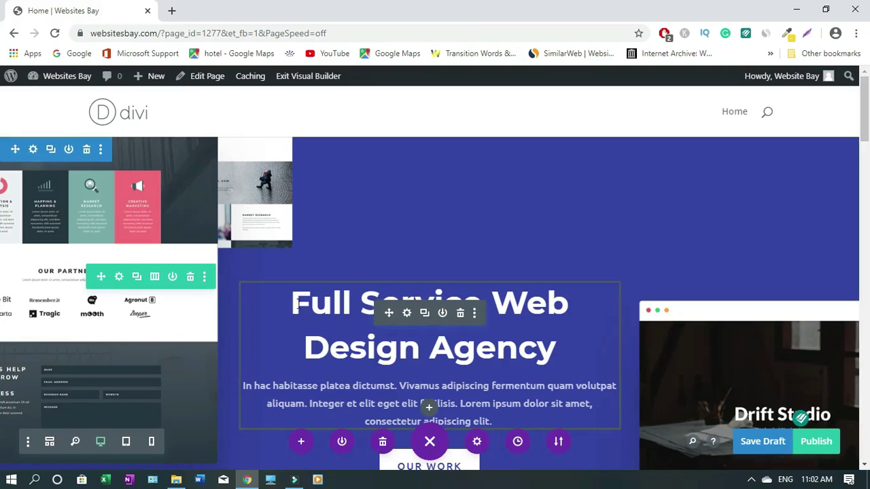
drag(293, 307, 576, 350)
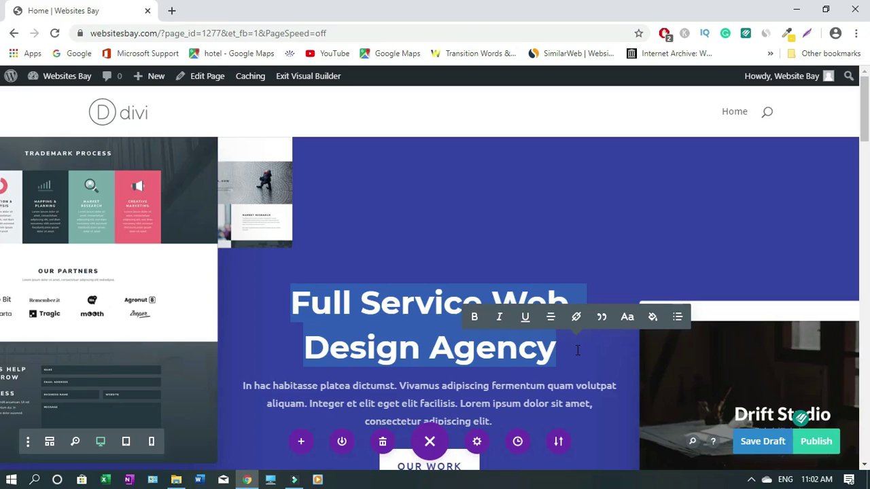
text(W)
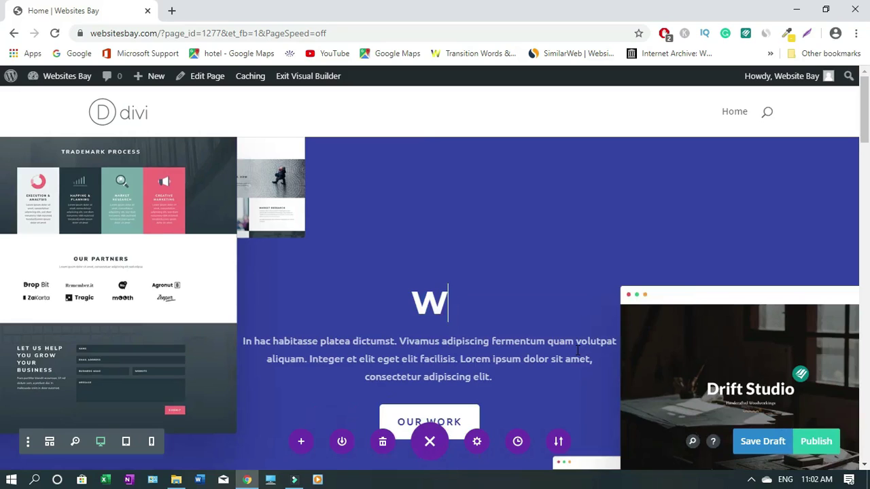
text(ebs)
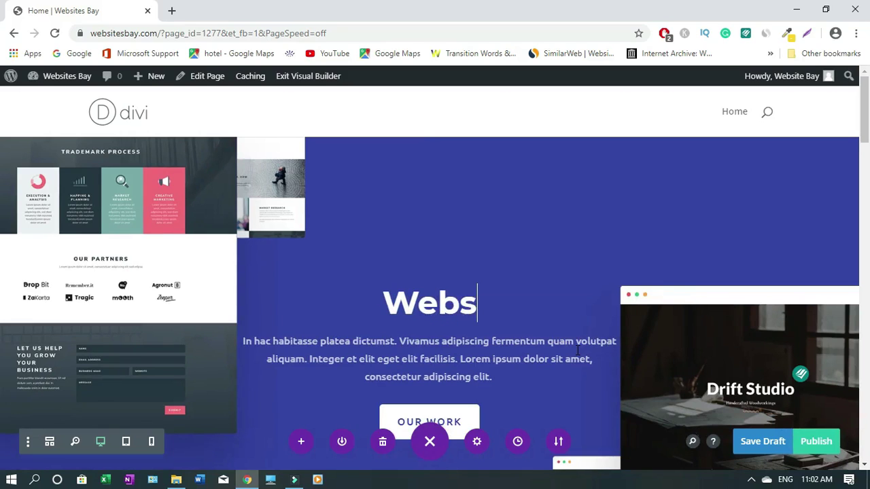
text(ite)
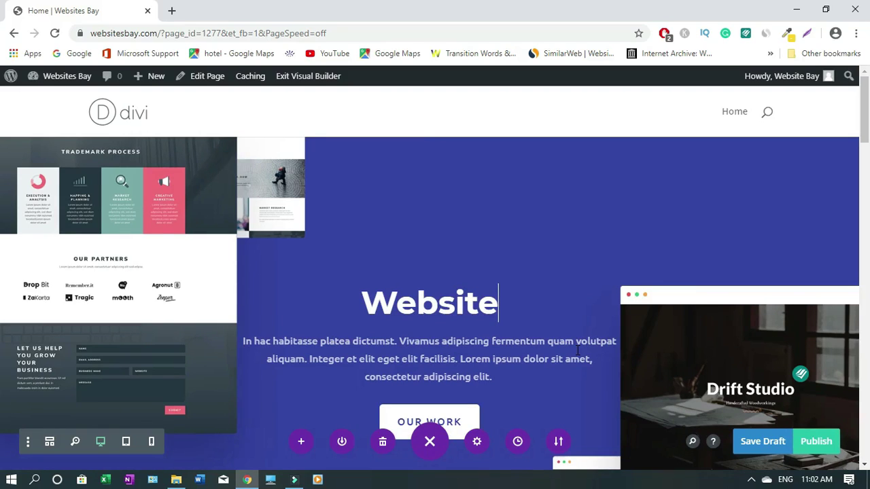
text( B)
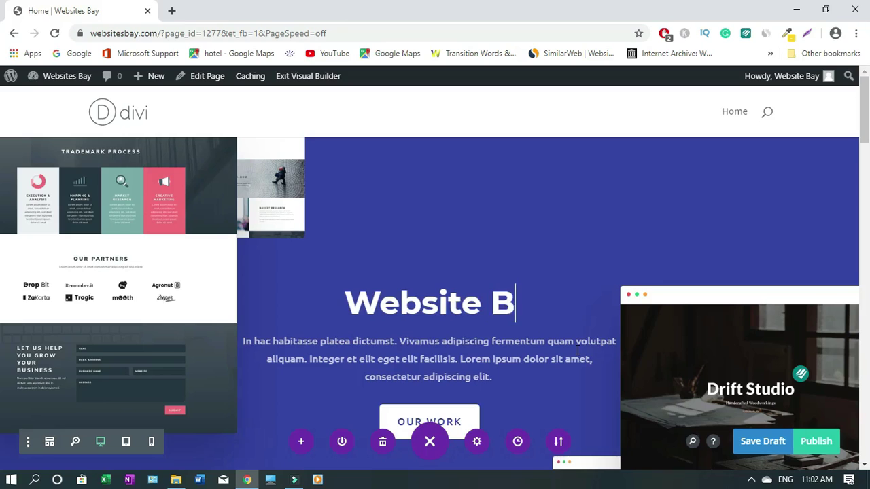
text(ay)
Step: Look at the link settings of the hero section's Our Work button and close them without changes
scroll(578, 350, down, 2)
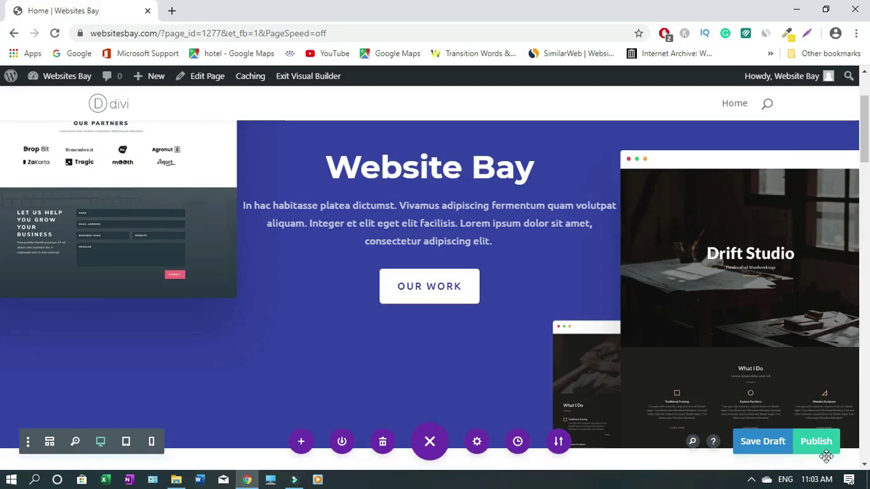
scroll(297, 363, down, 1)
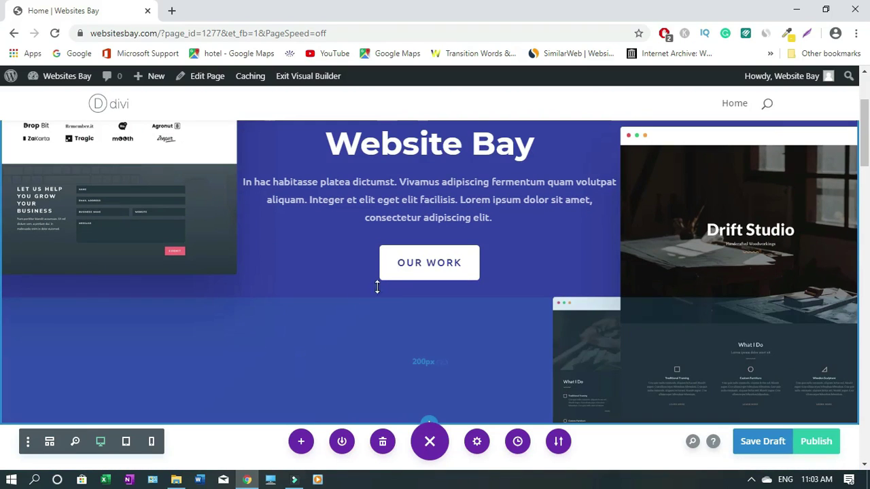
mouse_move(414, 267)
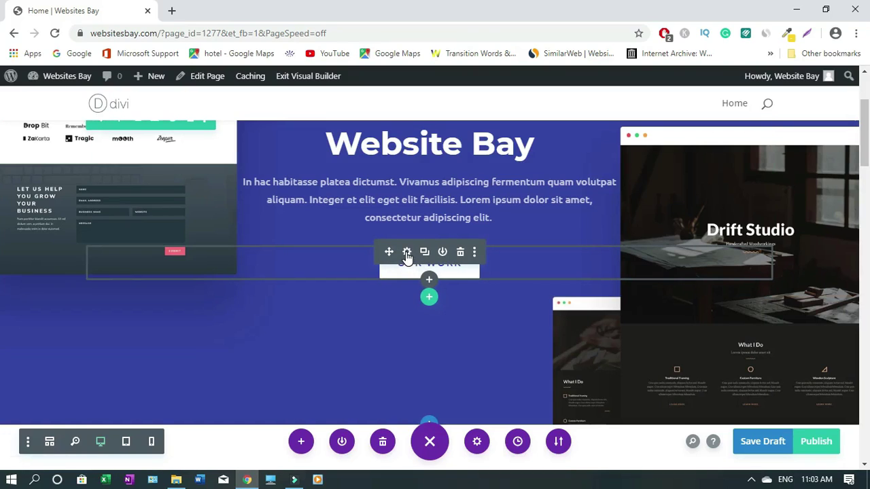
click(406, 252)
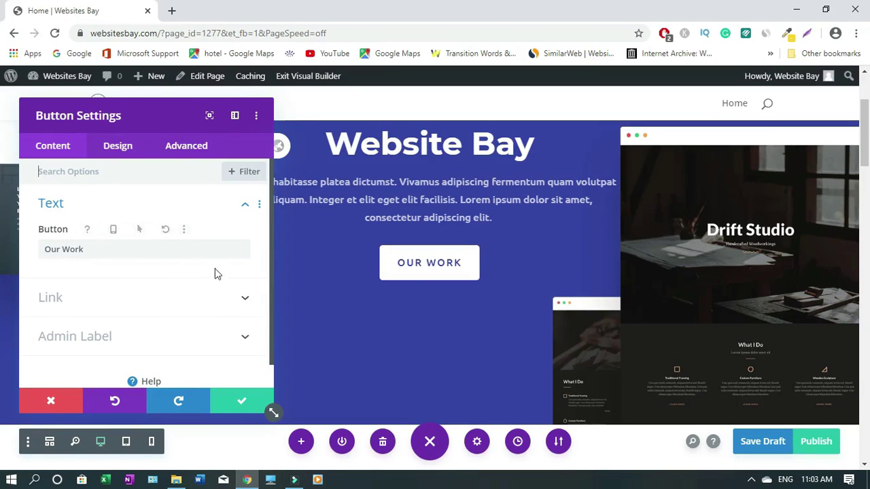
click(247, 302)
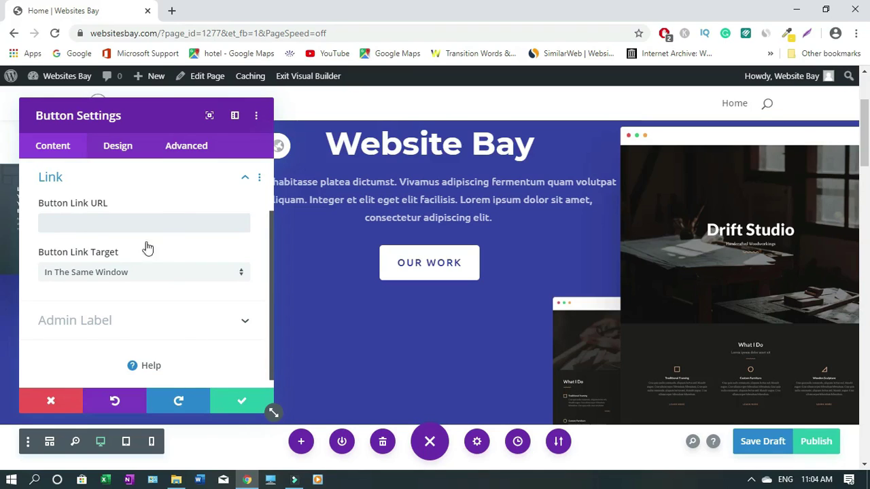
click(61, 404)
Step: Replace the Branding blurb's image with icon-service-3.png from the Media Library and save the blurb settings
scroll(39, 278, down, 5)
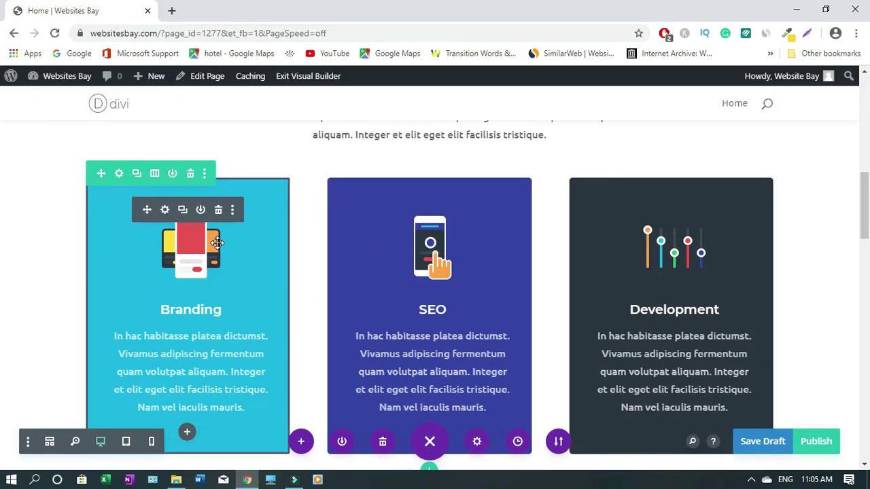
click(165, 212)
click(163, 213)
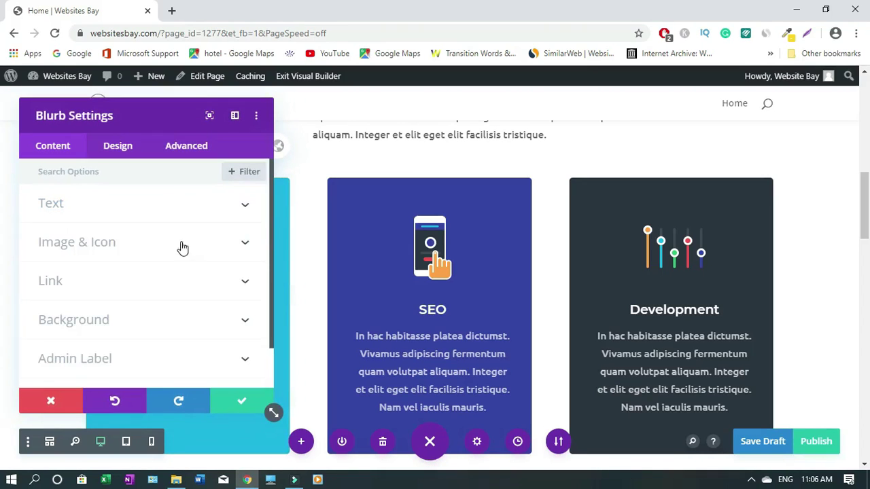
click(244, 245)
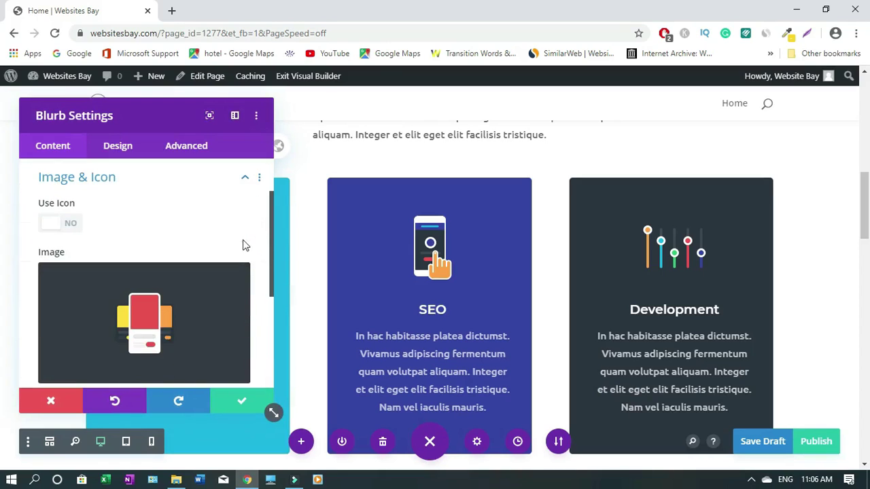
drag(270, 240, 271, 269)
mouse_move(175, 262)
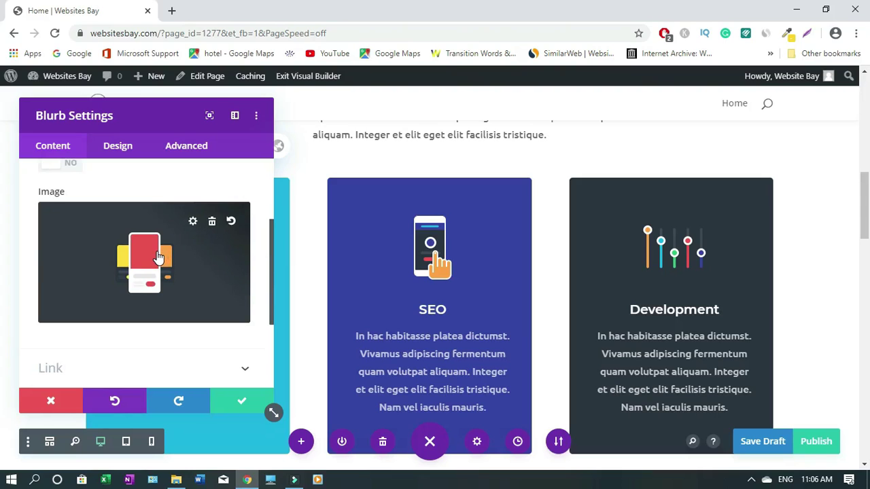
click(157, 257)
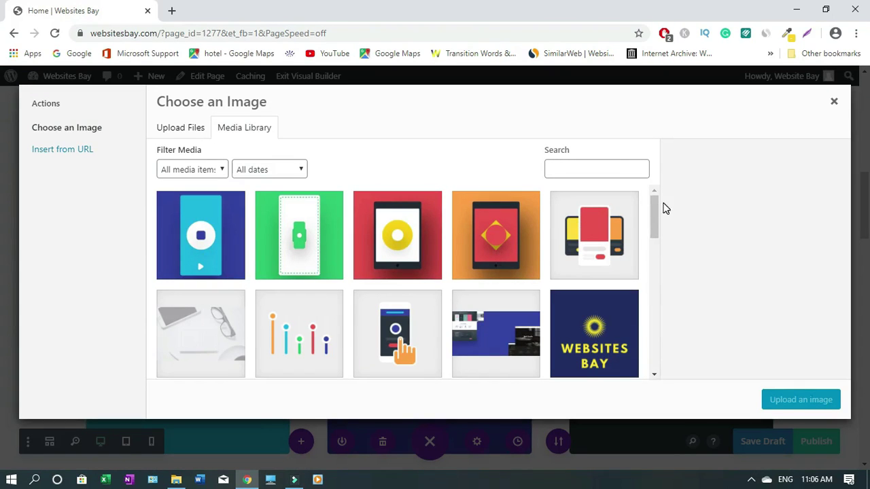
scroll(655, 226, down, 1)
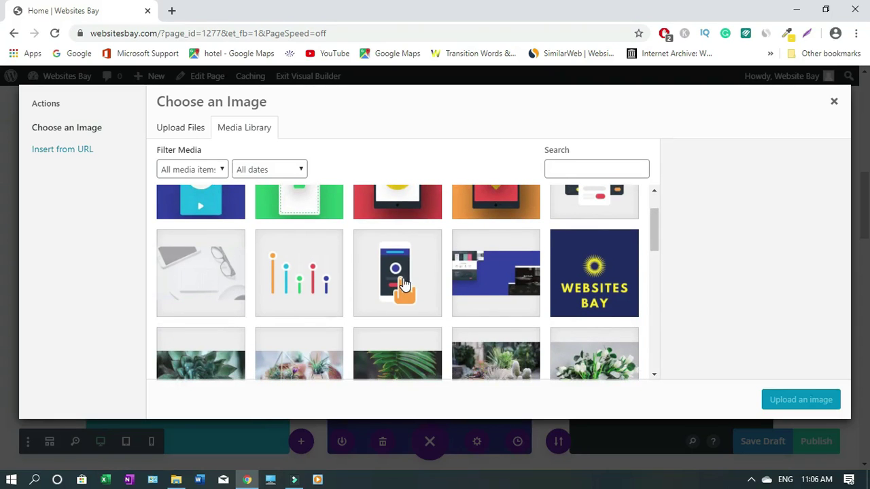
click(301, 281)
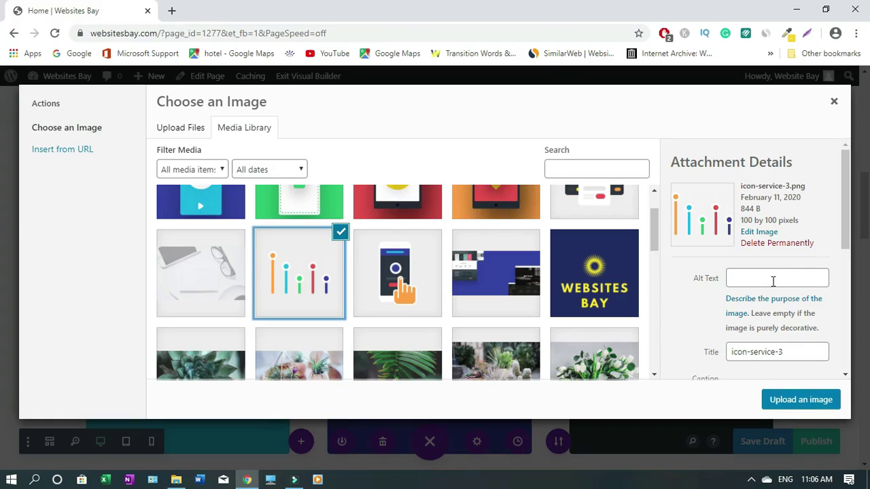
click(797, 408)
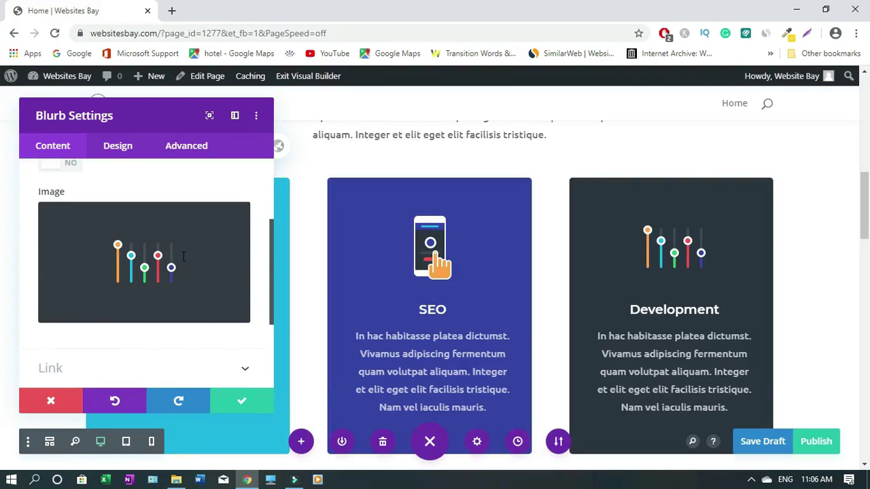
click(242, 405)
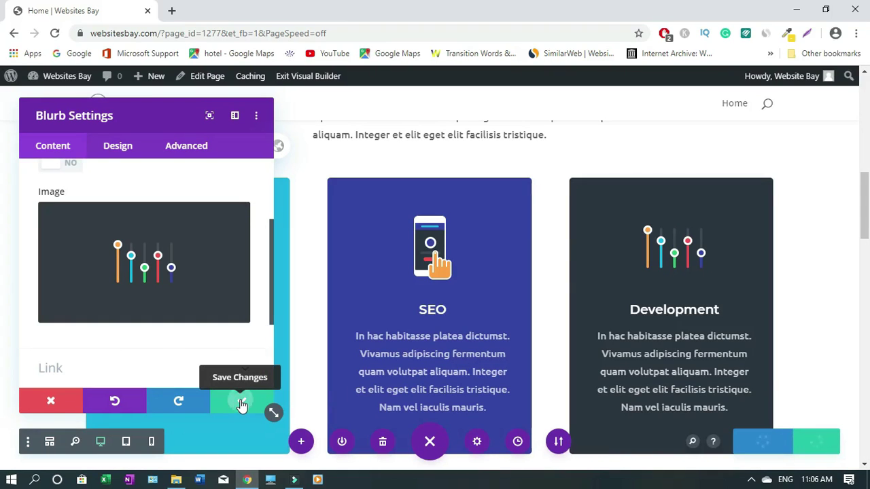
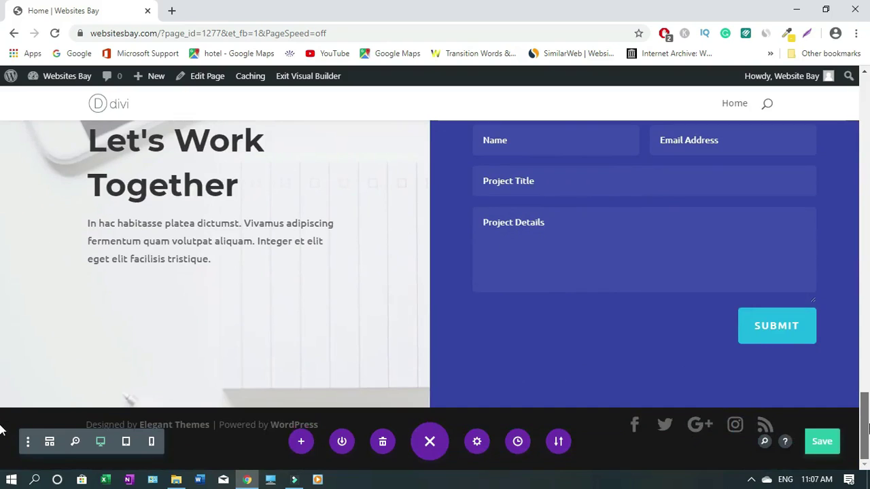
Step: Go to the WordPress dashboard from the page builder and open the Divi Theme Options
scroll(868, 428, down, 2)
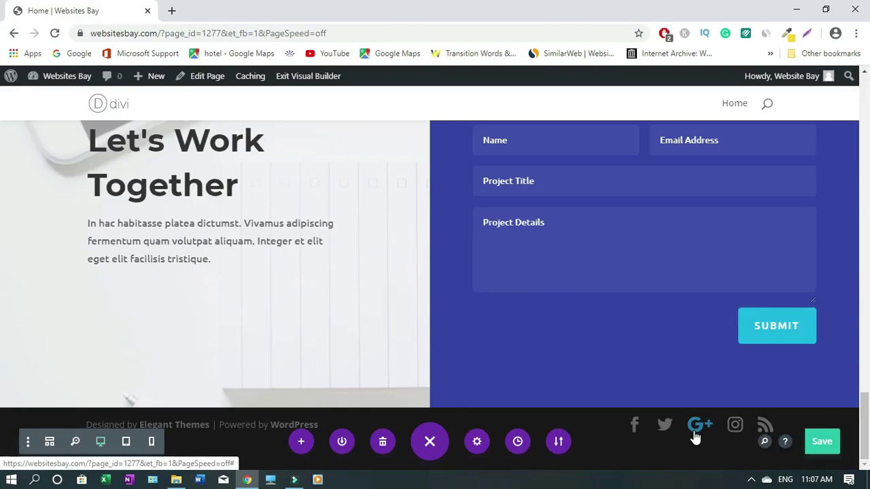
mouse_move(47, 76)
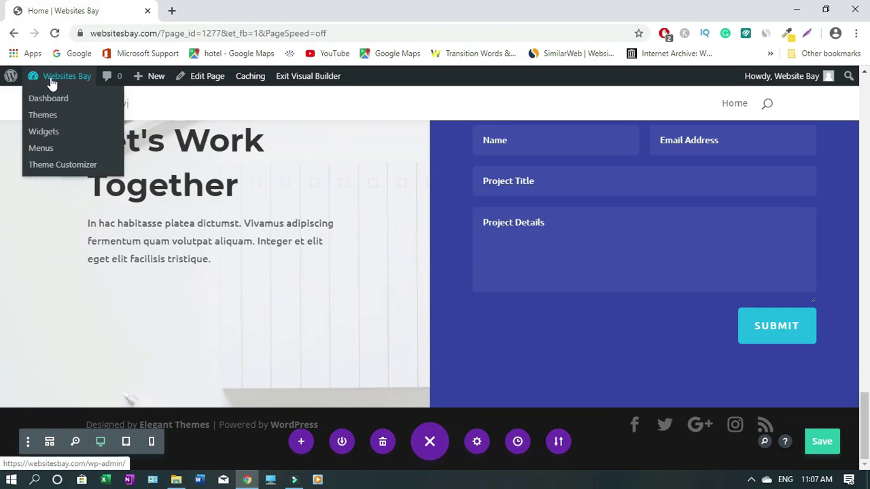
click(50, 101)
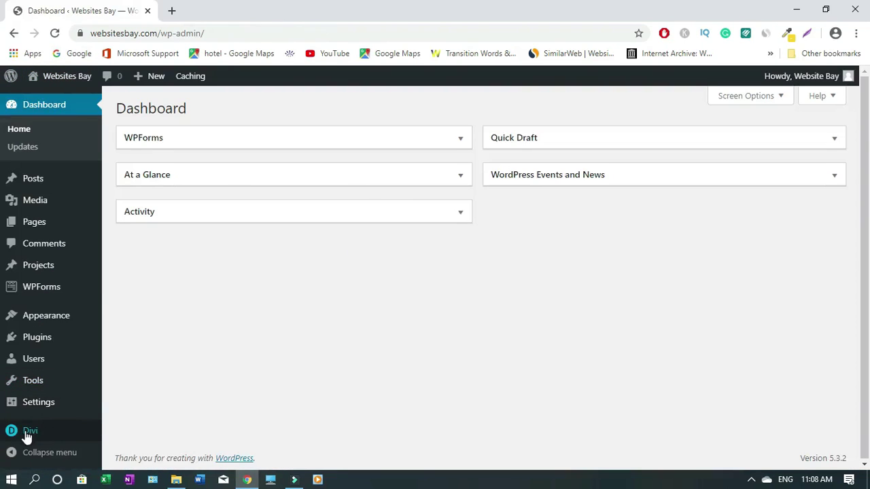
mouse_move(24, 434)
click(144, 319)
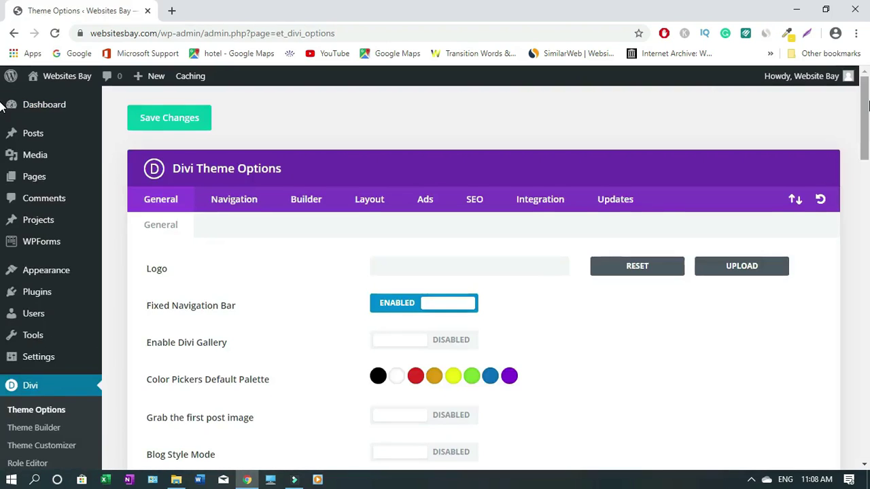
Step: Select the "#" placeholder in the Facebook Profile Url setting of the general theme options for editing
scroll(2, 108, down, 4)
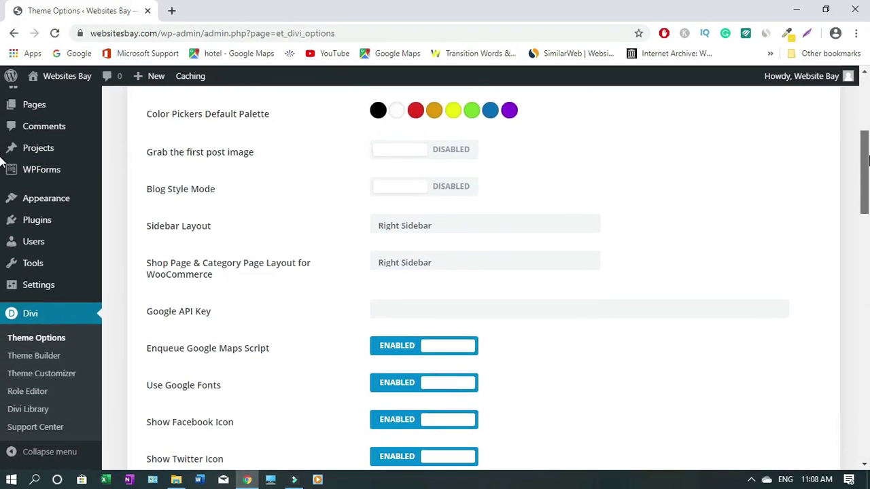
drag(868, 172, 868, 235)
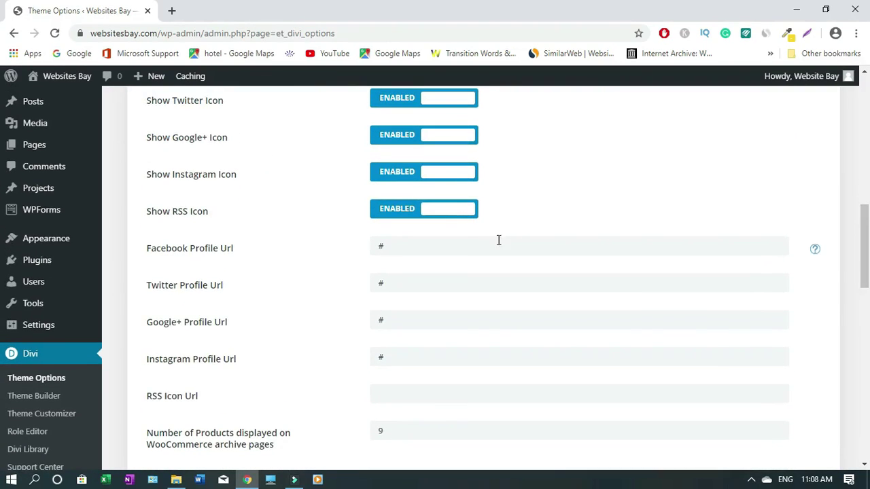
double_click(381, 246)
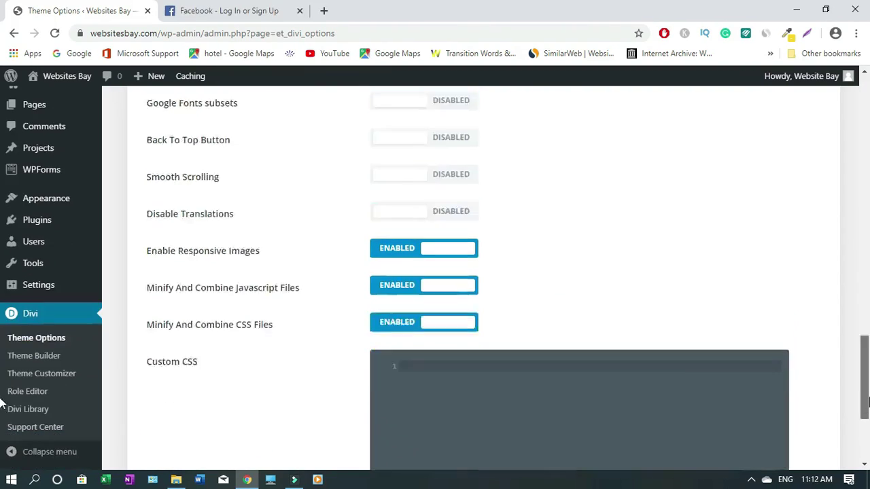
scroll(2, 402, down, 3)
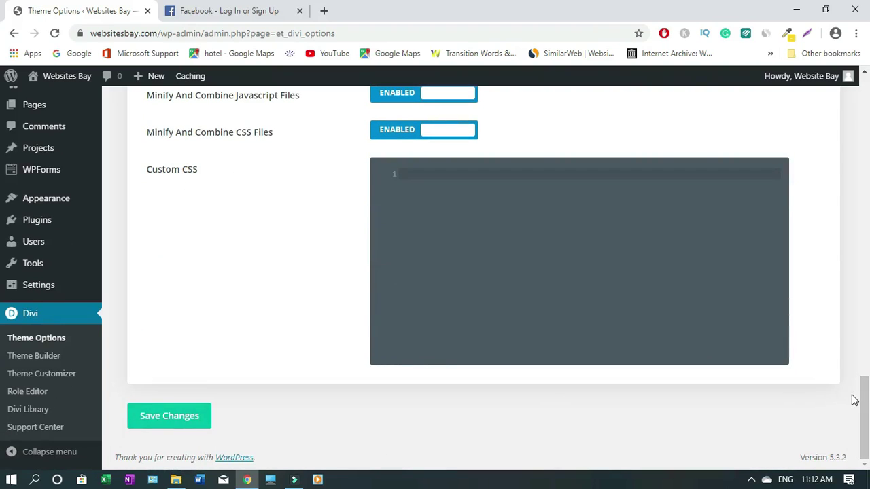
Step: Set websitesbay.png from the Media Library as the site logo and save the theme options
drag(863, 399, 868, 139)
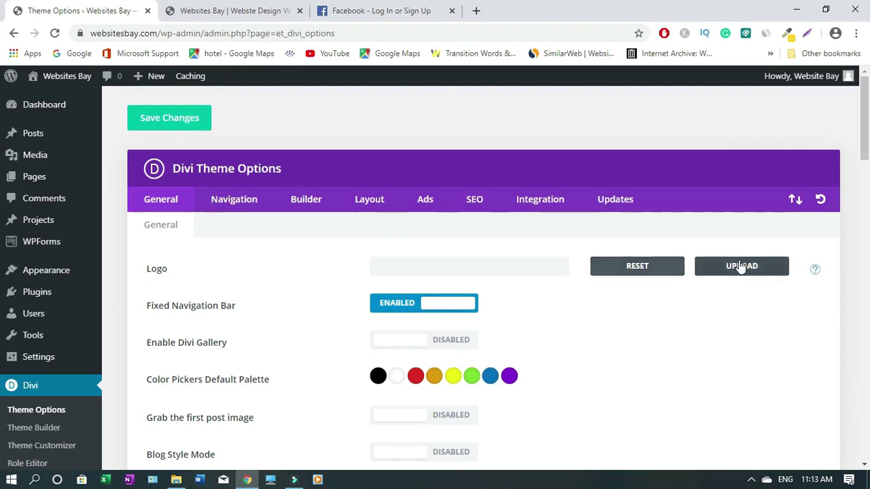
click(740, 266)
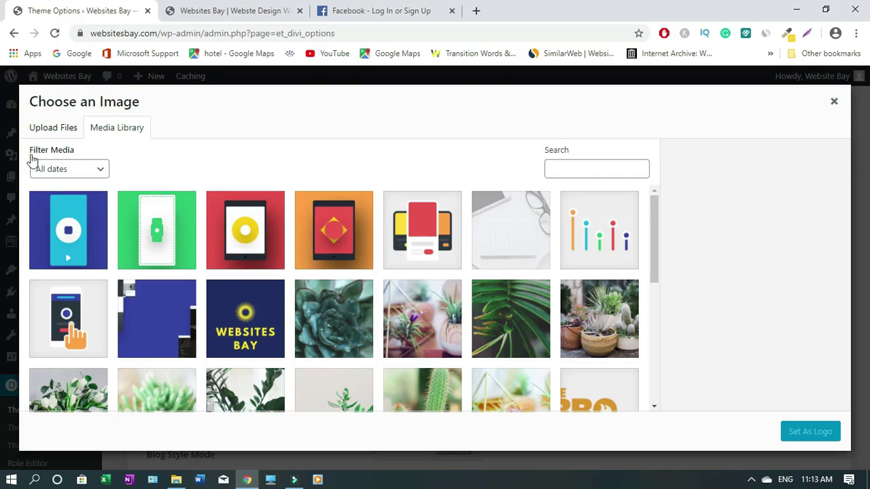
click(46, 134)
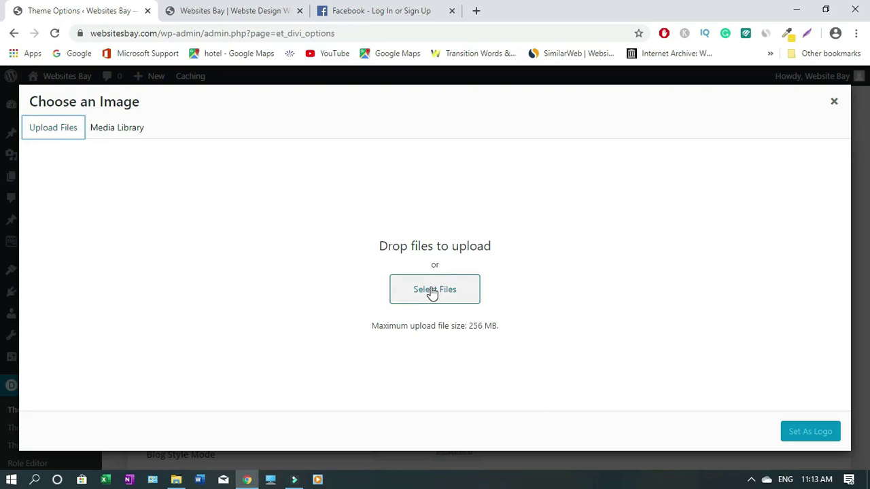
click(111, 133)
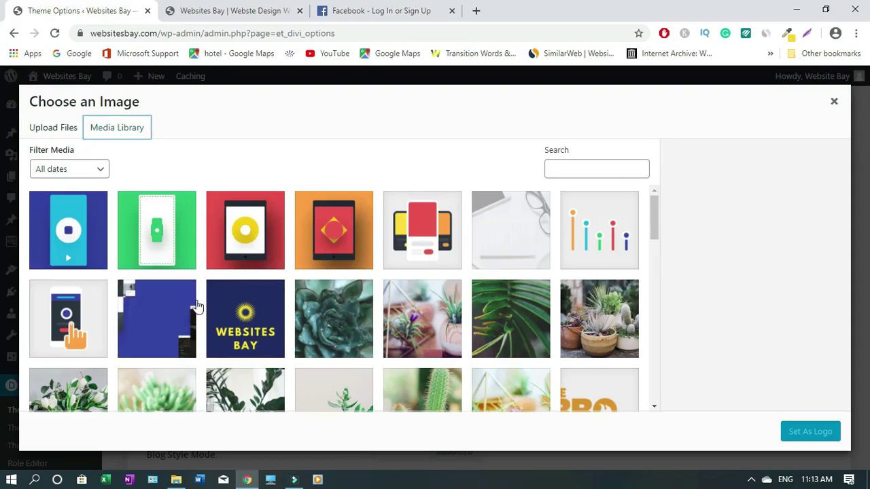
click(248, 318)
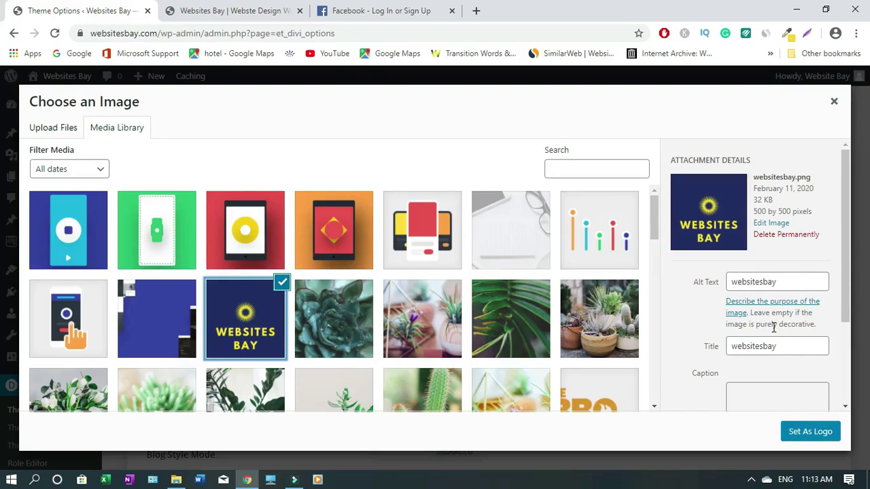
click(796, 437)
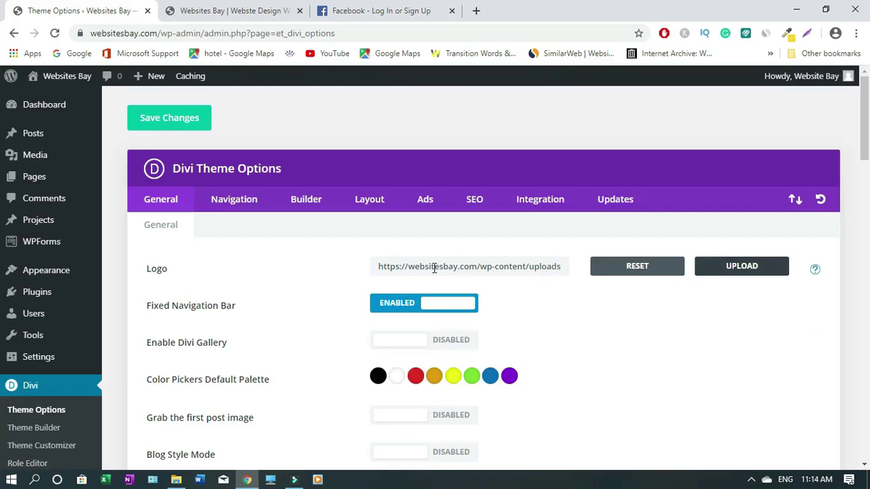
drag(866, 142, 866, 466)
click(169, 417)
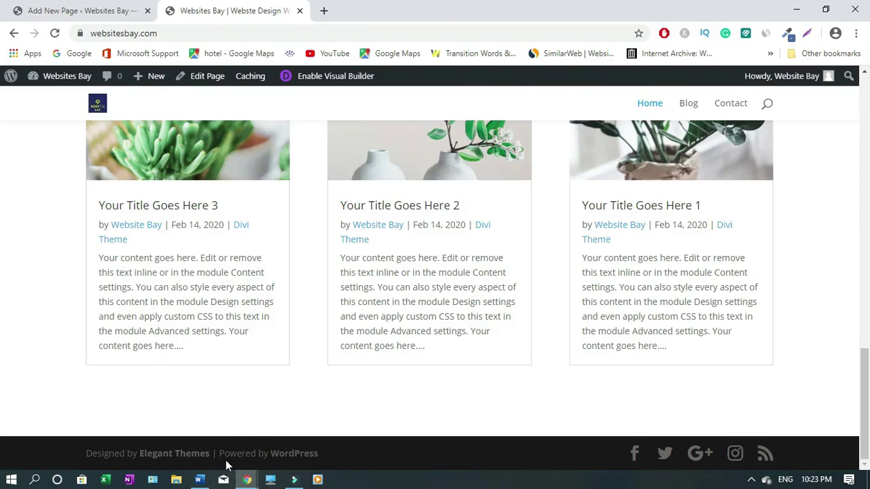
Step: Open the footer's Bottom Bar settings in the Theme Customizer from the live homepage
scroll(307, 273, up, 15)
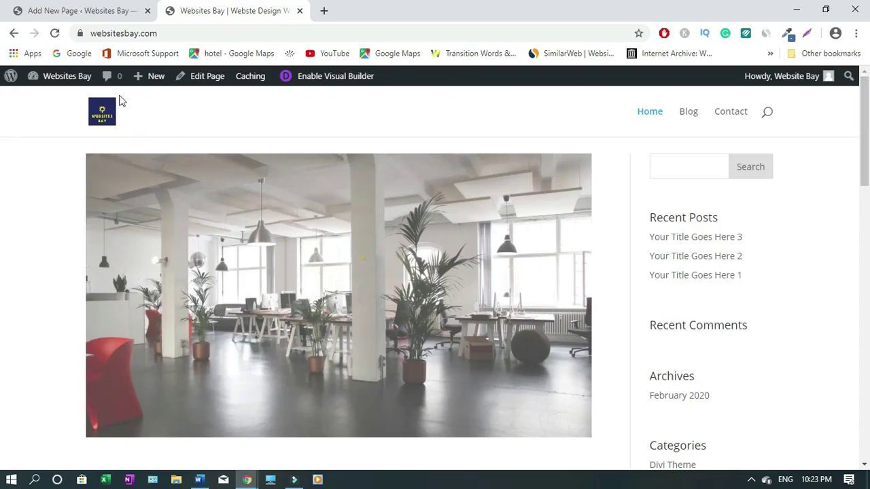
mouse_move(71, 80)
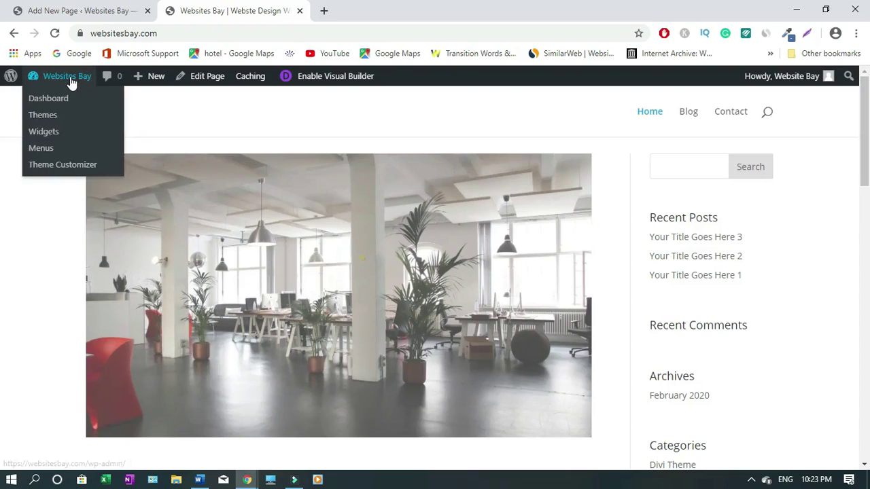
click(64, 169)
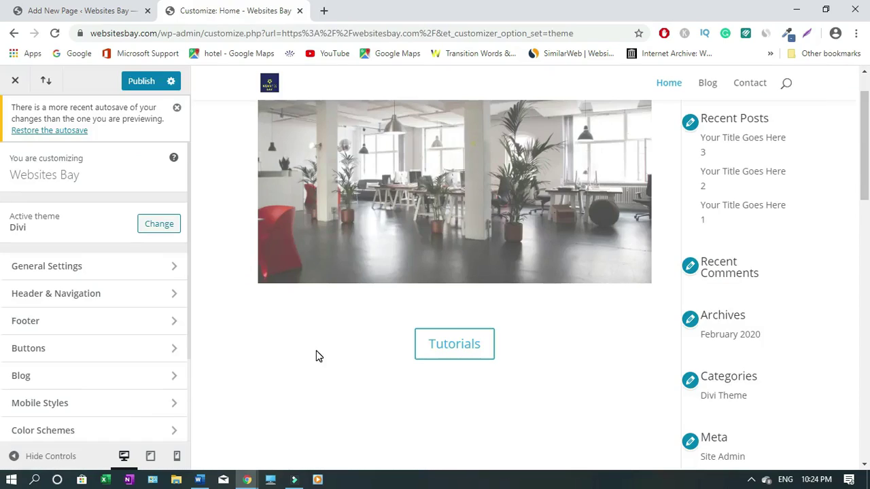
click(174, 322)
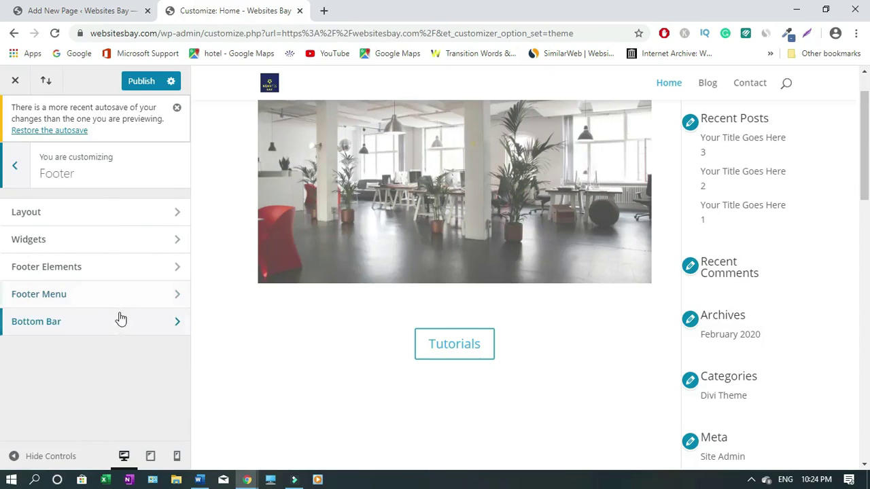
click(176, 323)
Step: Set the footer credits to "Copyright (c) 2020 Website Bay", publish the change, and check the footer on the live homepage
scroll(443, 384, down, 1)
scroll(184, 401, down, 3)
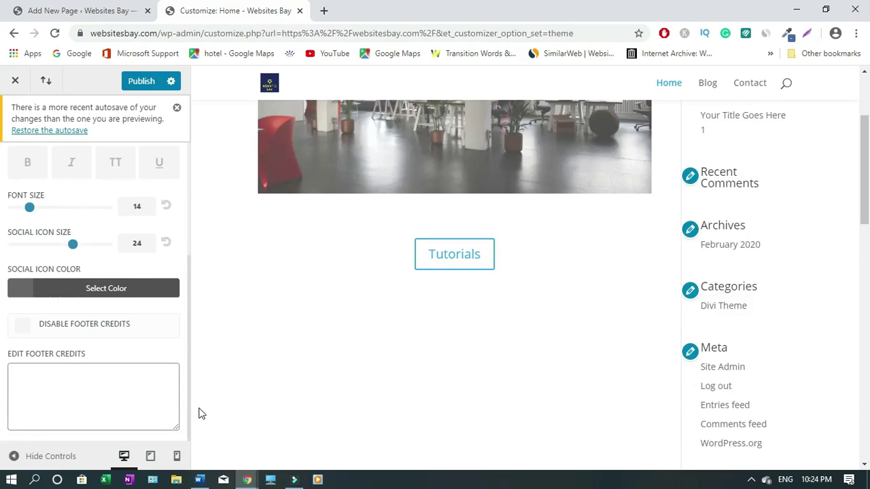
click(60, 404)
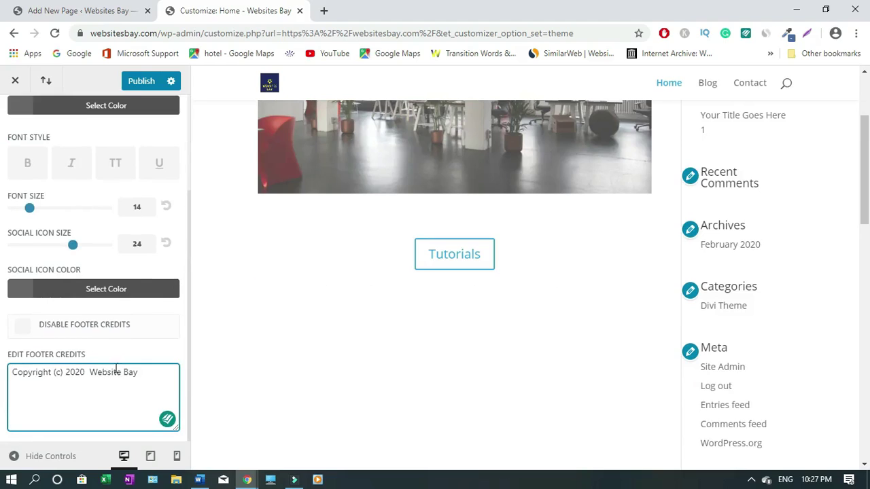
click(140, 84)
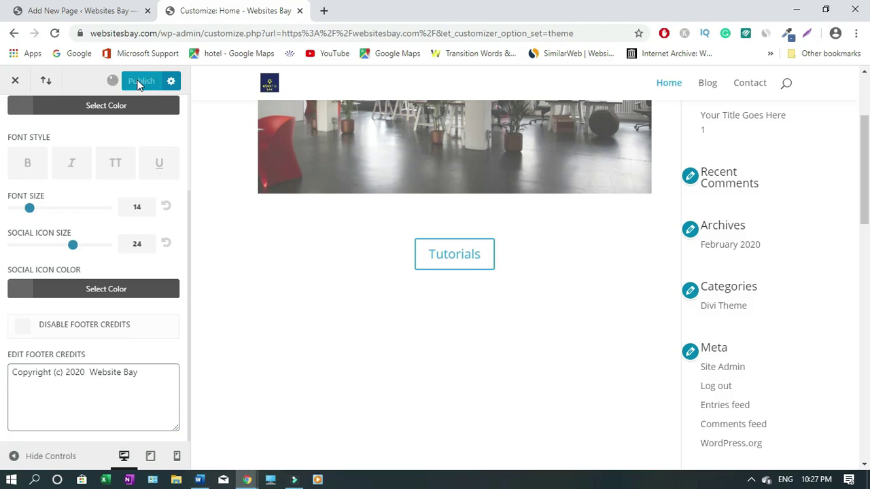
click(11, 83)
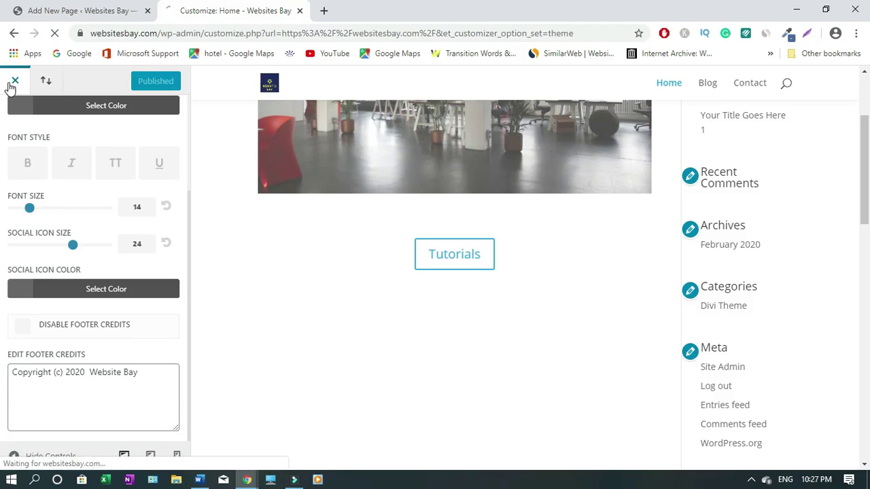
scroll(2, 272, down, 15)
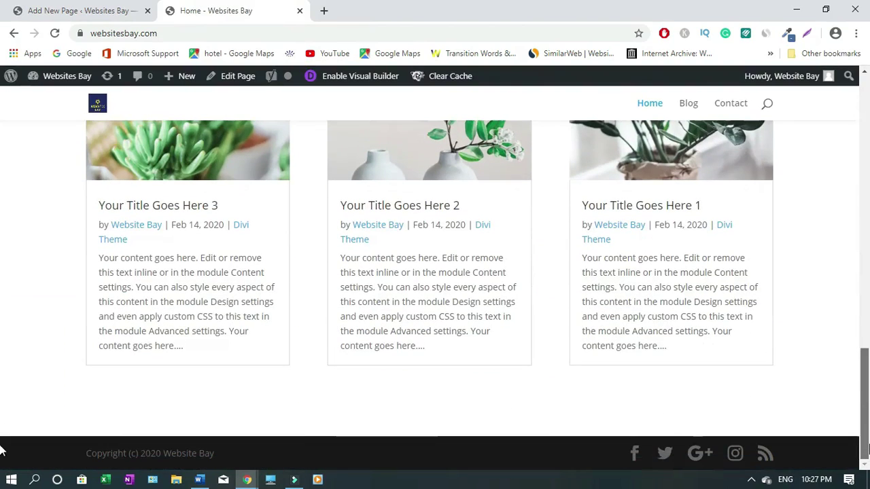